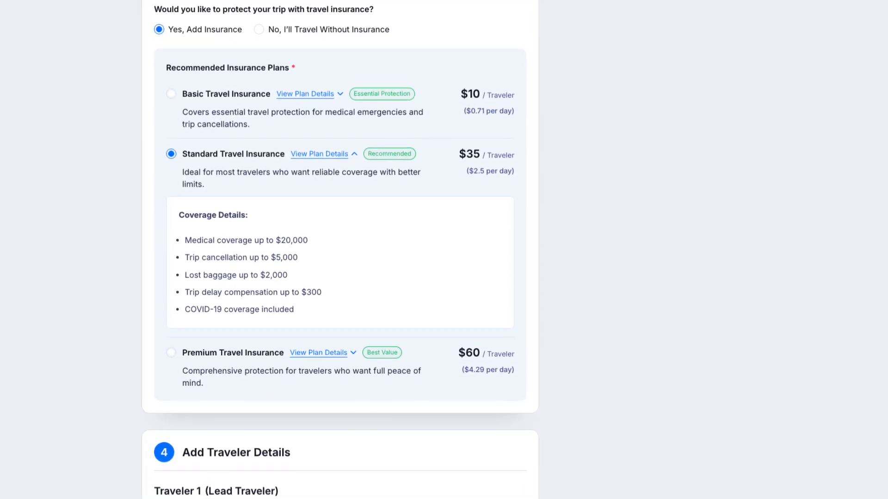
Switch on the Travel Insurance tool under Apps > Tools and open its Configure page.
{"action": "scroll", "coordinate": [340, 250], "scroll_direction": "up", "scroll_amount": 5}
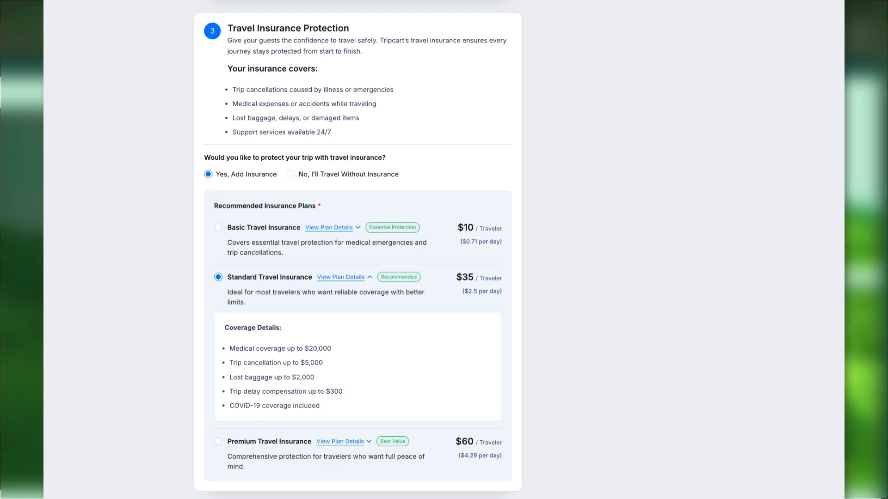
{"action": "scroll", "coordinate": [357, 249], "scroll_direction": "up", "scroll_amount": 2}
{"action": "scroll", "coordinate": [357, 250], "scroll_direction": "up", "scroll_amount": 10}
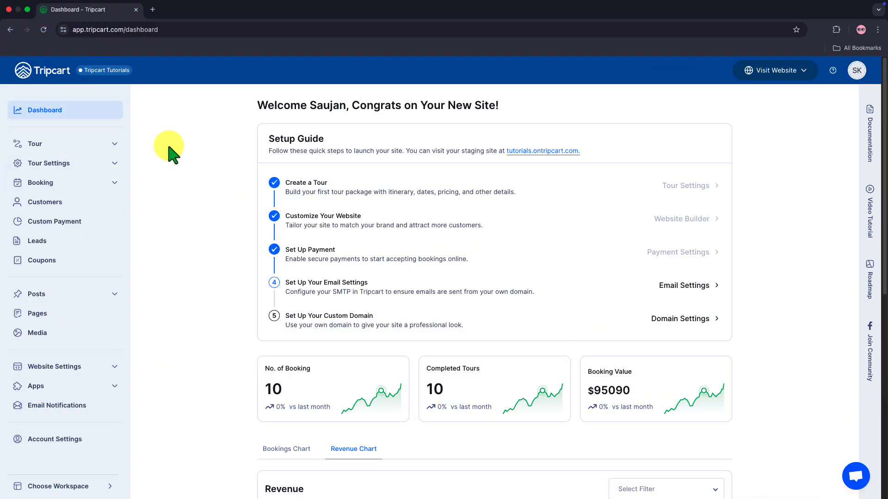
{"action": "left_click", "coordinate": [85, 388]}
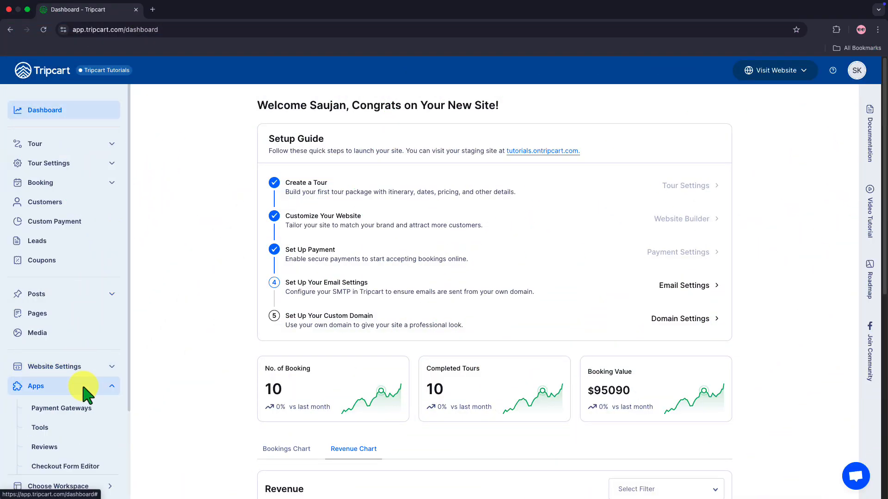
{"action": "left_click", "coordinate": [80, 434]}
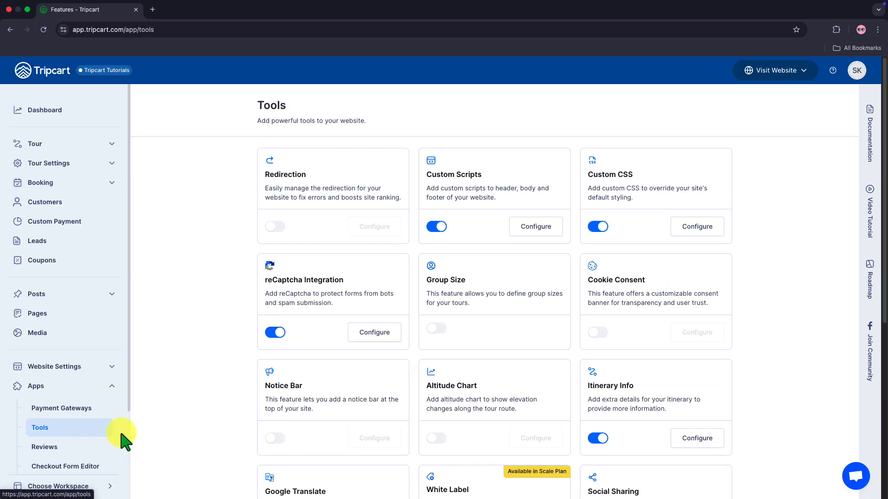
{"action": "scroll", "coordinate": [470, 398], "scroll_direction": "down", "scroll_amount": 5}
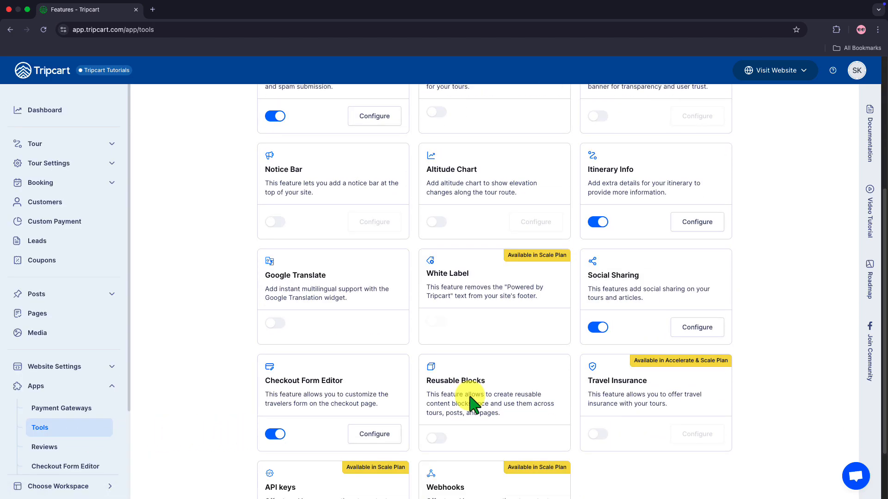
{"action": "left_click", "coordinate": [601, 435]}
{"action": "left_click", "coordinate": [699, 365]}
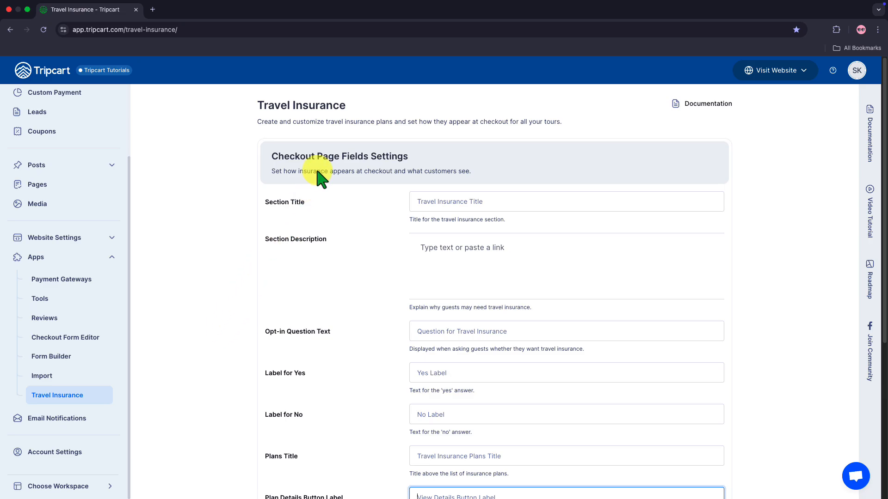
Title the section 'Travel Insurance Protection' and paste the formatted coverage description.
{"action": "left_click", "coordinate": [419, 202]}
{"action": "type", "text": "Travel Insurance Protection"}
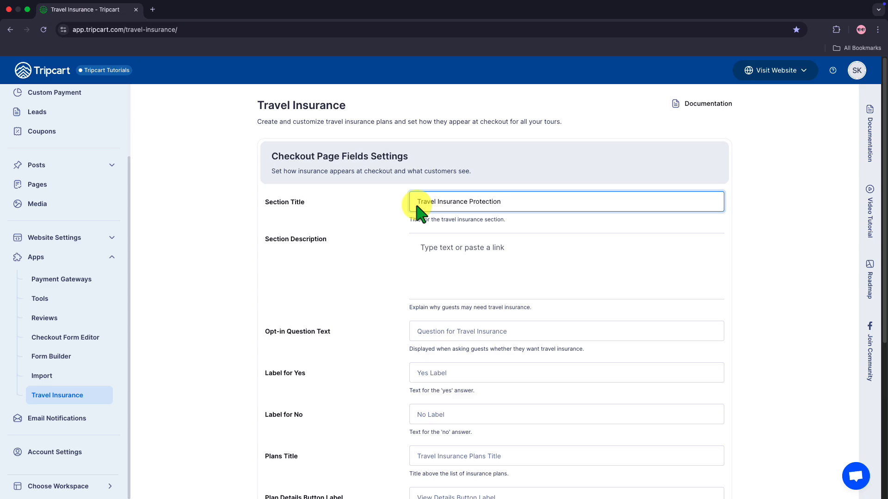
{"action": "left_click", "coordinate": [433, 249]}
{"action": "type", "text": "Give your guests the confidence to travel safely. Tripcart's travel insurance ensures every journey stays protected from start to finish. Your insurance covers: Trip cancellations caused by illness or emergencies Medical expenses or accidents while traveling Lost baggage, delays, or damaged items Support services available 24/7"}
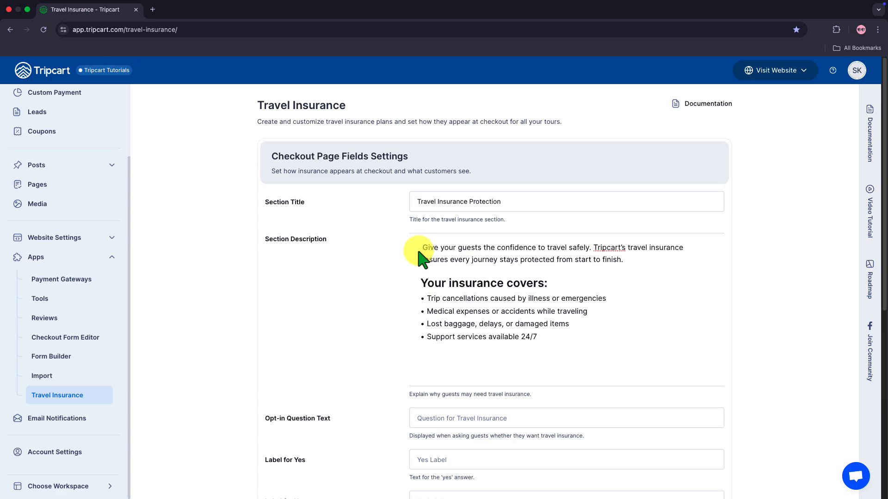
{"action": "left_click", "coordinate": [413, 248]}
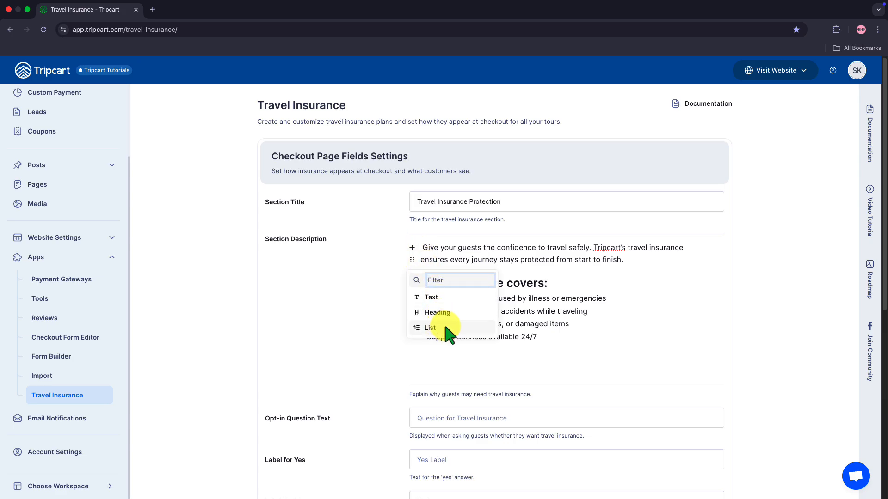
{"action": "left_click", "coordinate": [353, 348]}
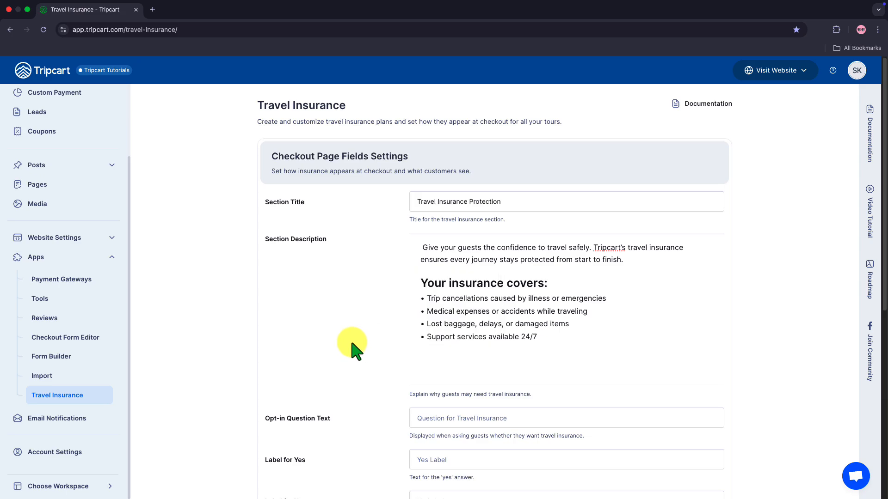
Paste the prepared opt-in question text.
{"action": "scroll", "coordinate": [355, 351], "scroll_direction": "down", "scroll_amount": 1}
{"action": "scroll", "coordinate": [353, 348], "scroll_direction": "down", "scroll_amount": 1}
{"action": "left_click", "coordinate": [439, 374]}
{"action": "type", "text": "Would you like to protect your trip with travel insurance?"}
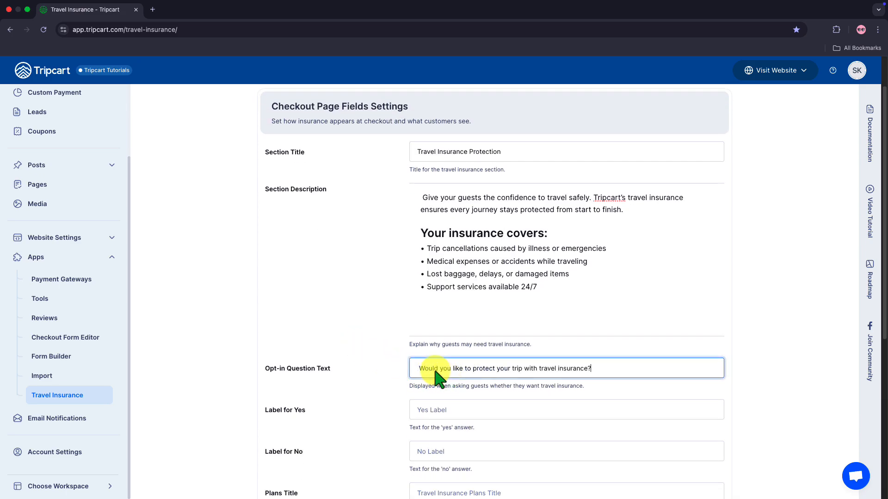
Fill in the Yes and No answer labels with the prepared text.
{"action": "scroll", "coordinate": [439, 377], "scroll_direction": "down", "scroll_amount": 3}
{"action": "left_click", "coordinate": [426, 278]}
{"action": "type", "text": "Yes, add insurance"}
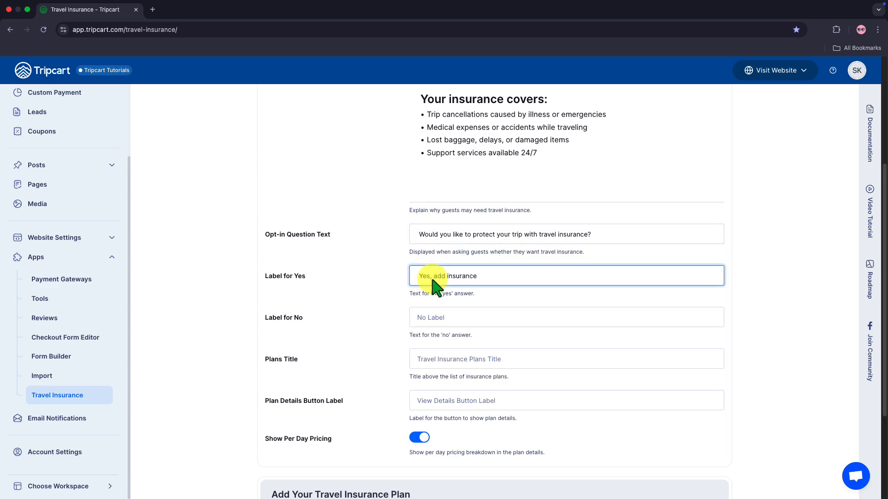
{"action": "left_click", "coordinate": [421, 321]}
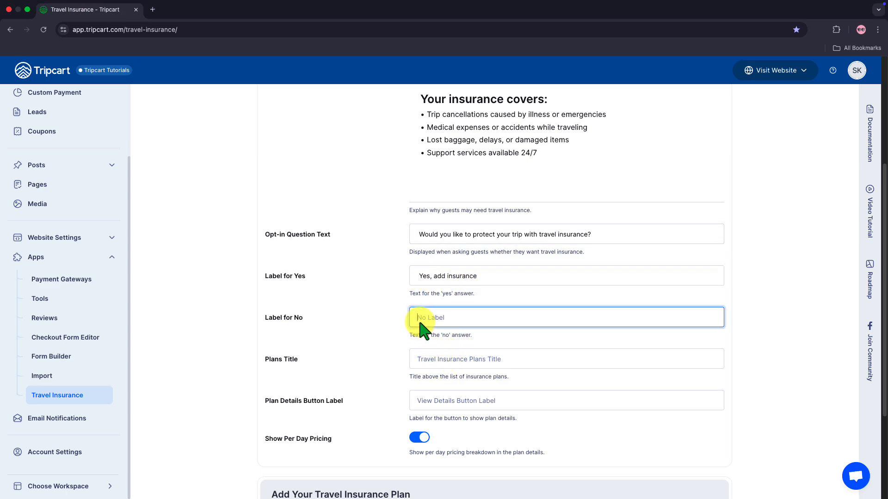
{"action": "type", "text": "No, I’ll travel without insurance"}
Set plans title 'Recommended Insurance Plans' and button label 'View Plan Details', and enable per-day pricing.
{"action": "left_click", "coordinate": [437, 368]}
{"action": "type", "text": "Recommended Insurance Plans"}
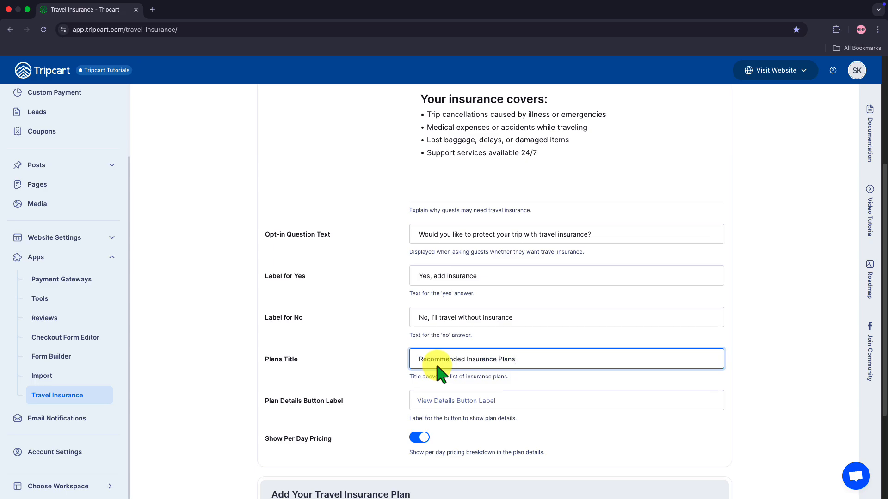
{"action": "scroll", "coordinate": [437, 367], "scroll_direction": "down", "scroll_amount": 1}
{"action": "left_click", "coordinate": [443, 393]}
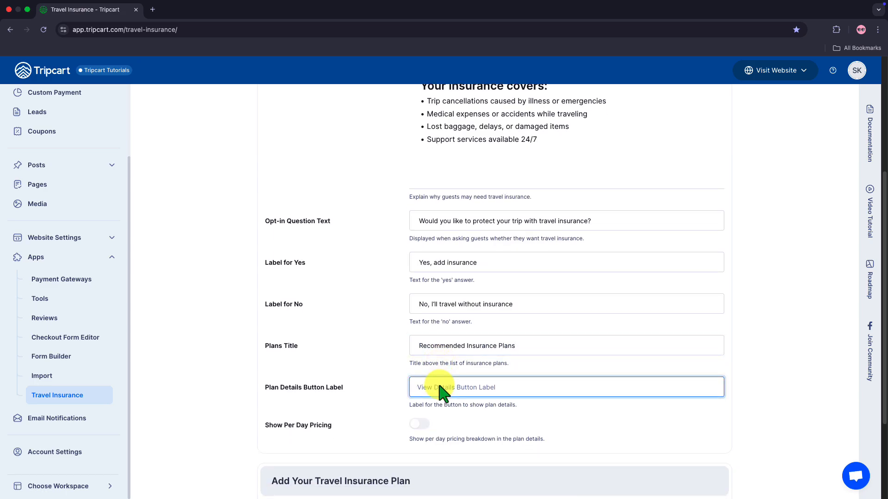
{"action": "type", "text": "View Plan Details"}
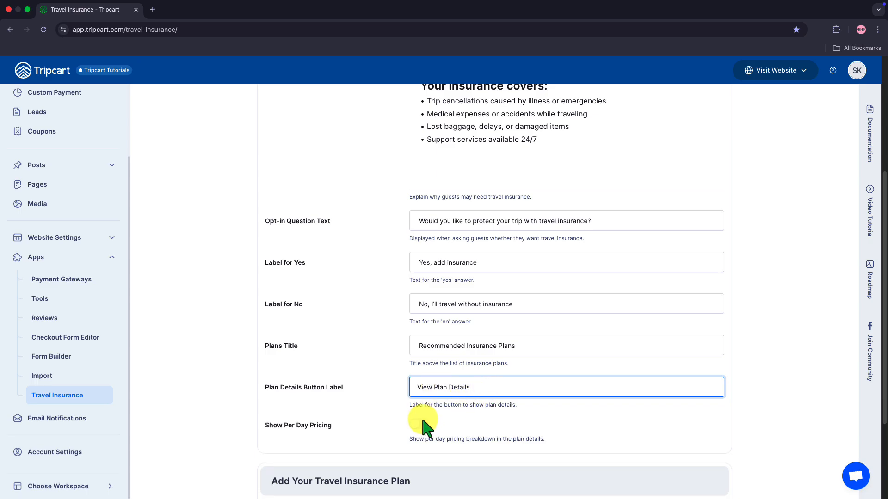
{"action": "scroll", "coordinate": [422, 422], "scroll_direction": "down", "scroll_amount": 1}
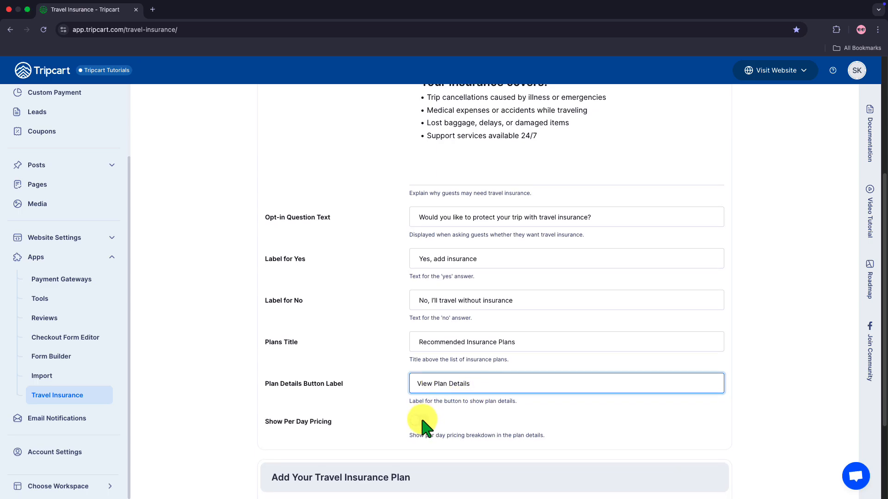
{"action": "left_click", "coordinate": [420, 421]}
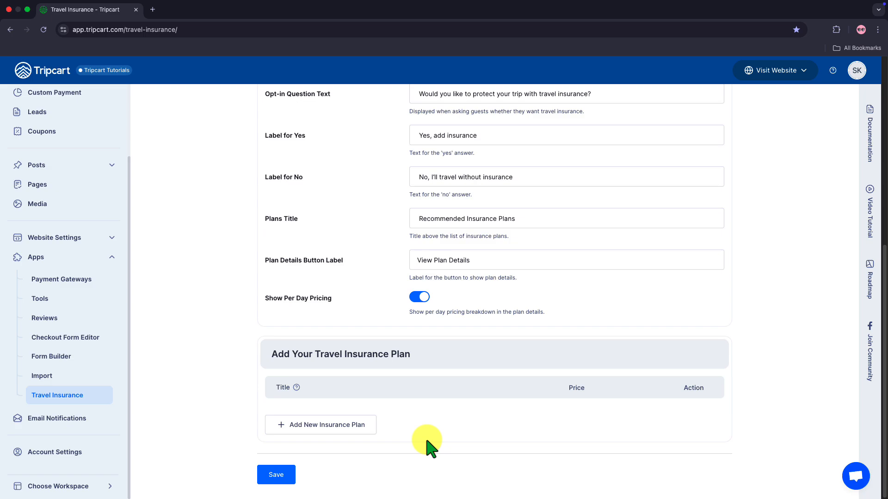
Add a plan named 'Basic Travel Insurance' with a coverage summary and Fixed Per Person pricing.
{"action": "left_click", "coordinate": [344, 431]}
{"action": "scroll", "coordinate": [345, 431], "scroll_direction": "down", "scroll_amount": 6}
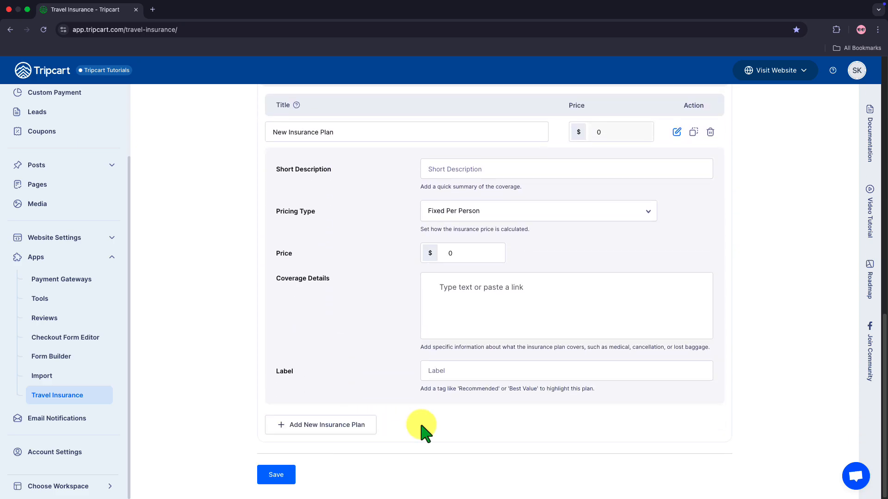
{"action": "triple_click", "coordinate": [348, 131]}
{"action": "type", "text": "Basic Travel Insurance"}
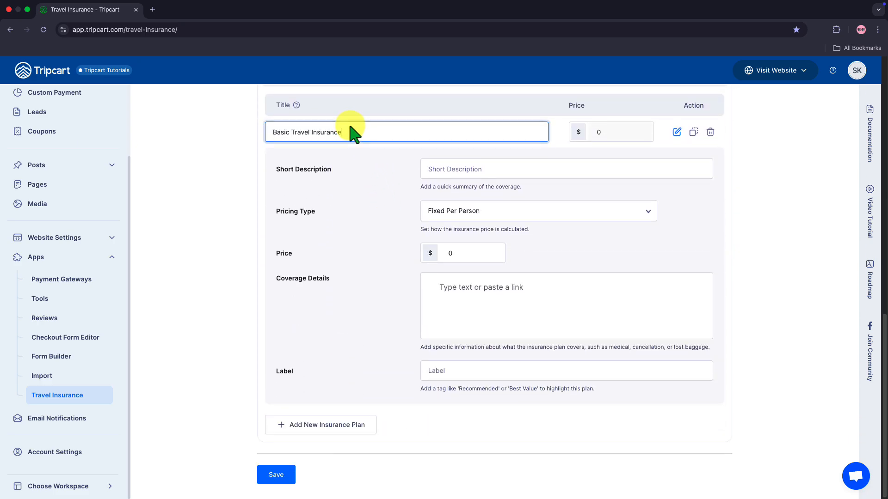
{"action": "left_click", "coordinate": [443, 169]}
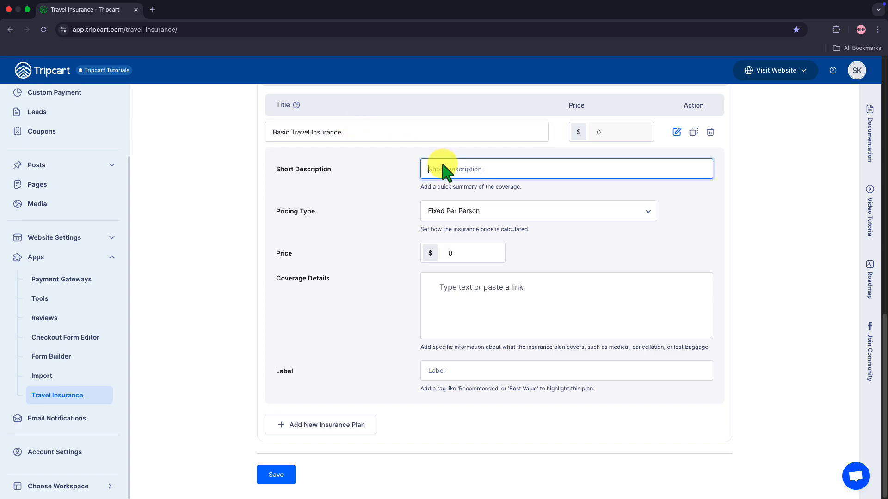
{"action": "type", "text": "Covers essential travel protection for medical emergencies and trip cancellations."}
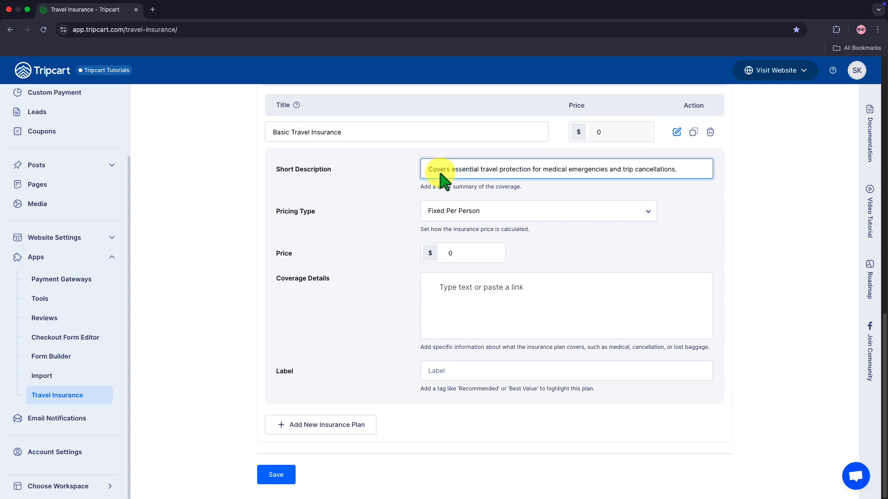
{"action": "left_click", "coordinate": [456, 212]}
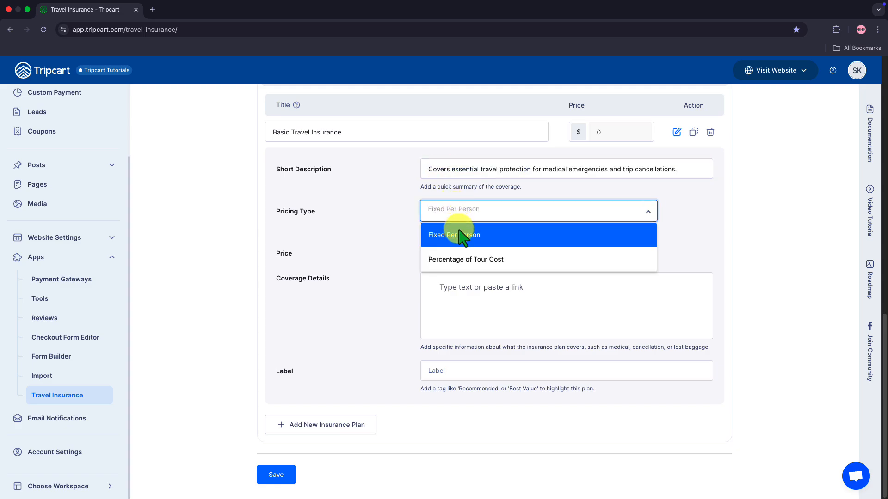
{"action": "left_click", "coordinate": [458, 231]}
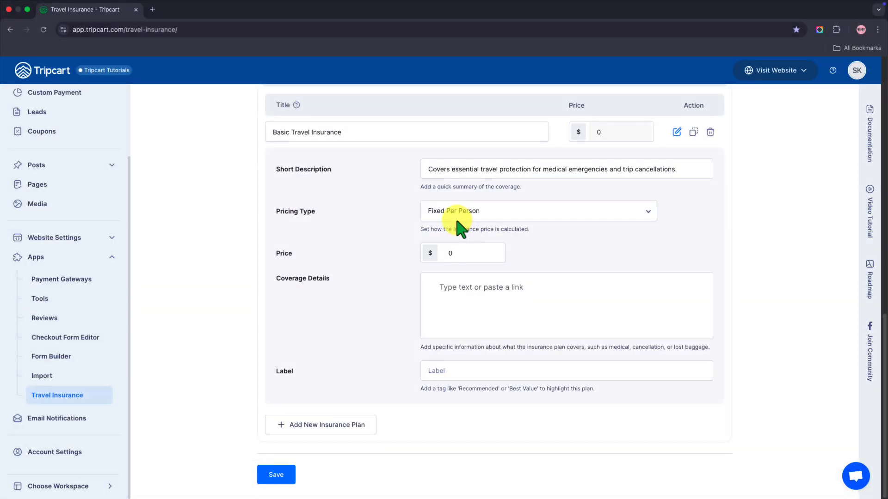
Change the Basic plan's pricing type to Percentage of Tour Cost.
{"action": "left_click", "coordinate": [455, 216]}
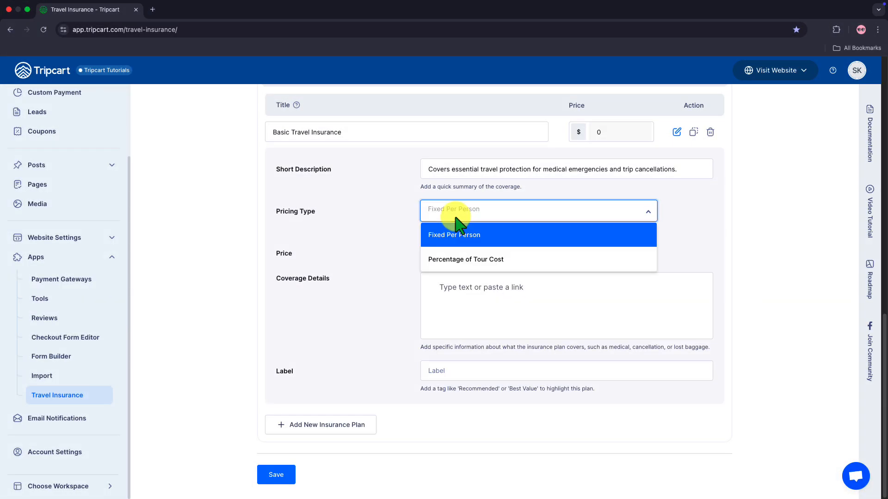
{"action": "left_click", "coordinate": [458, 262]}
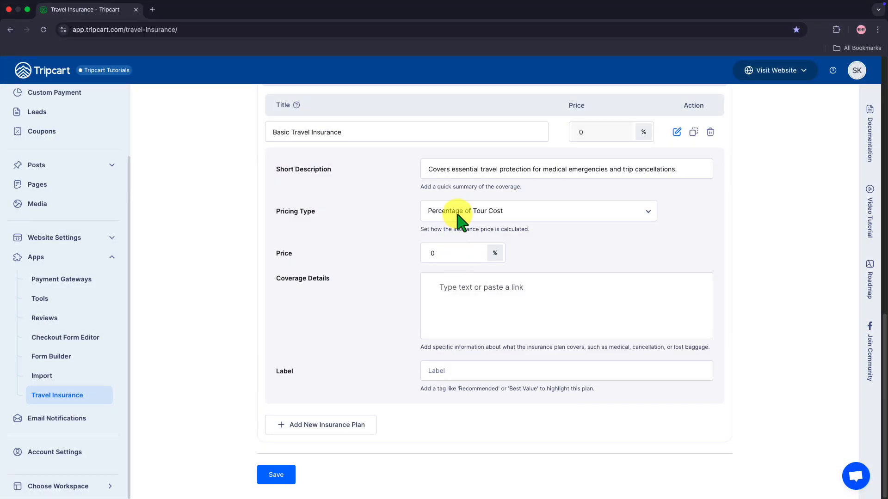
Set the Basic plan back to Fixed Per Person pricing at $15.
{"action": "left_click", "coordinate": [456, 213]}
{"action": "left_click", "coordinate": [459, 238]}
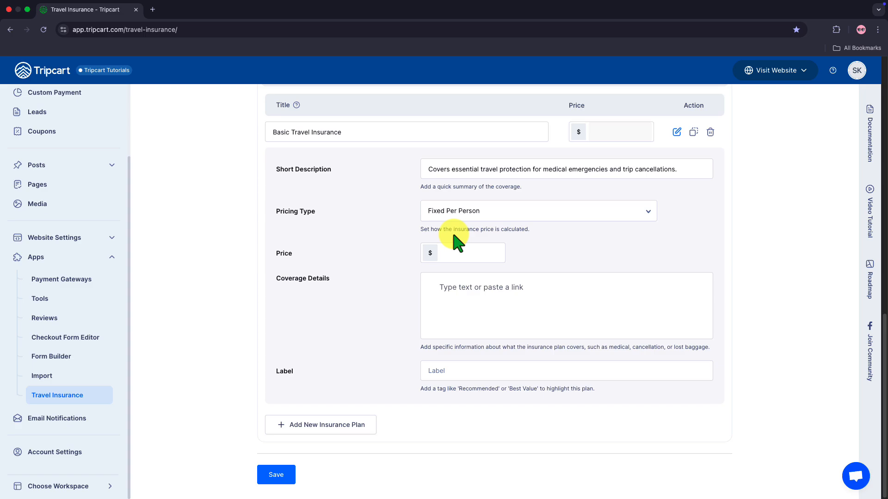
{"action": "left_click", "coordinate": [458, 254]}
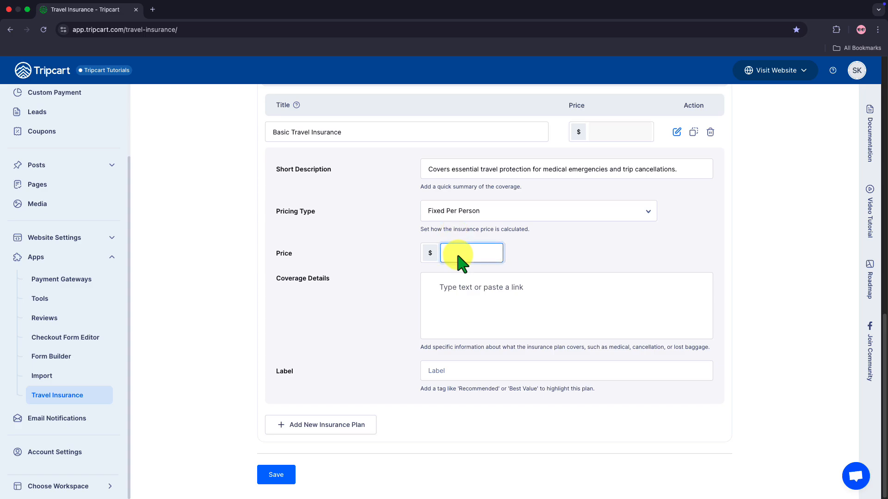
{"action": "type", "text": "15"}
{"action": "type", "text": "15"}
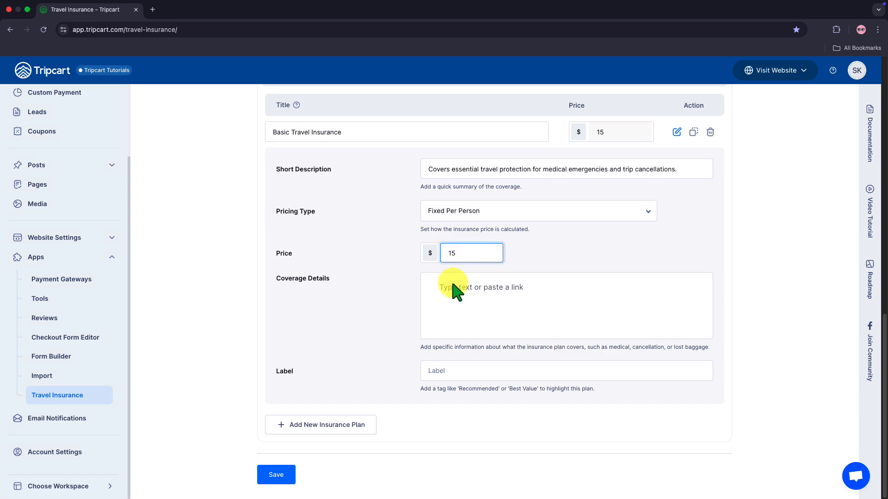
Add the coverage heading and bullet list, label it 'Essential Protection', and save the plan.
{"action": "left_click", "coordinate": [454, 293]}
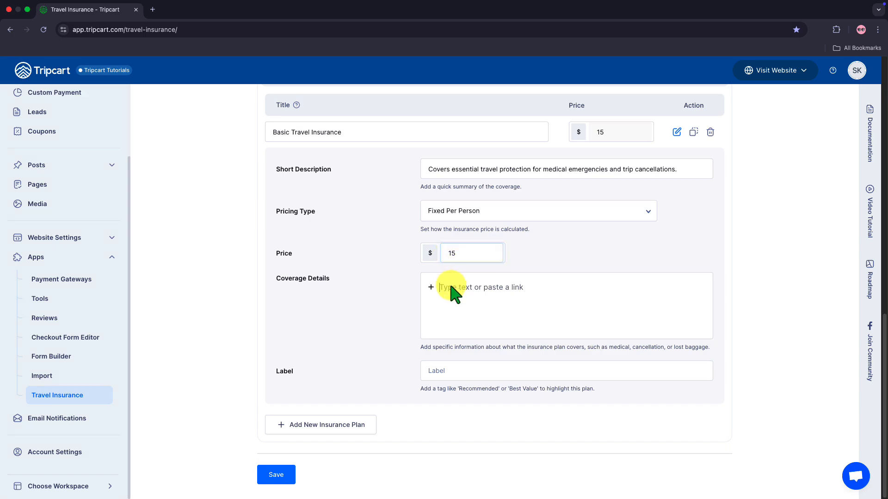
{"action": "left_click", "coordinate": [430, 288]}
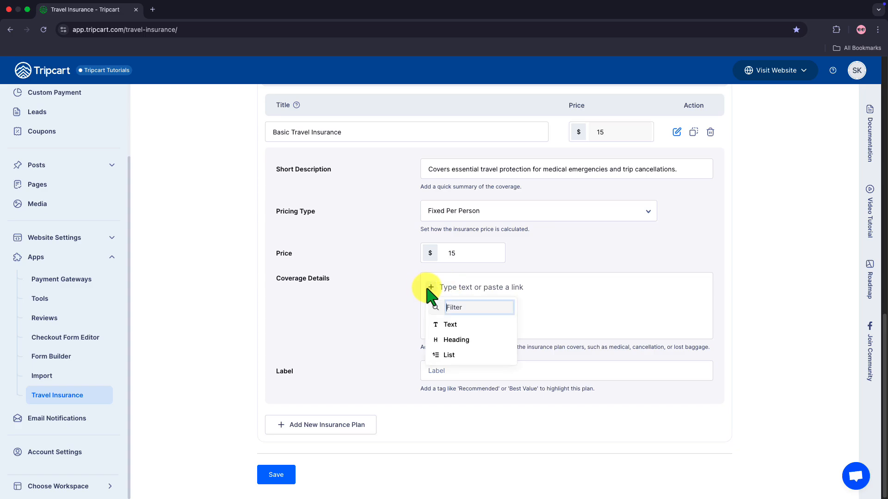
{"action": "type", "text": "Coverage Details: Medical coverage up to $5,000 Trip cancellation up to $1,000 Lost baggage up to $500 24/7 emergency assistance hotline"}
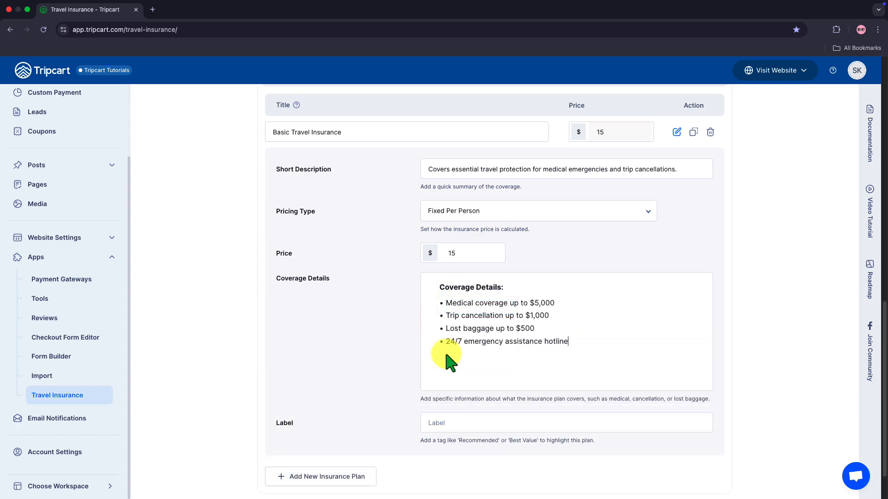
{"action": "scroll", "coordinate": [451, 361], "scroll_direction": "down", "scroll_amount": 1}
{"action": "left_click", "coordinate": [449, 371]}
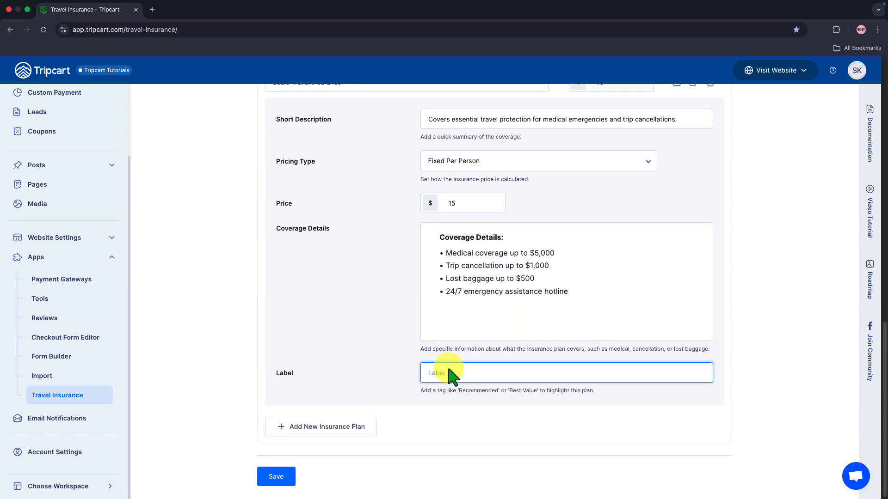
{"action": "type", "text": "Essential Protection"}
{"action": "left_click", "coordinate": [273, 477]}
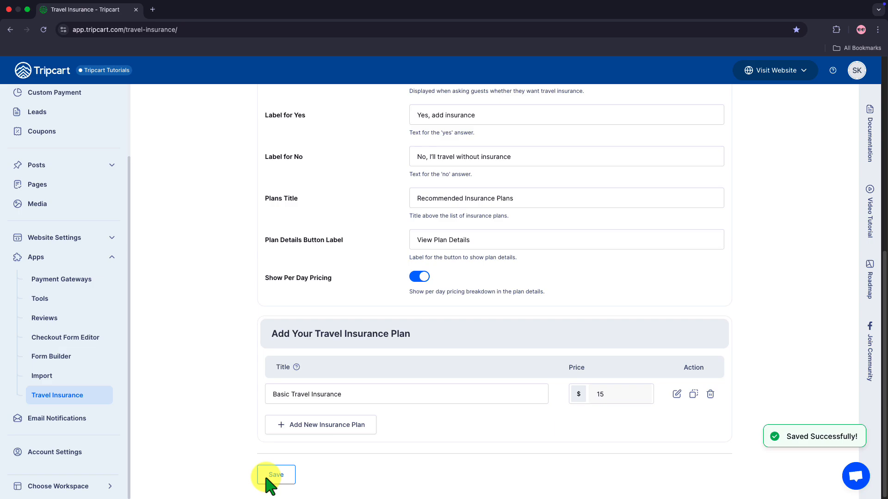
{"action": "left_click", "coordinate": [289, 430]}
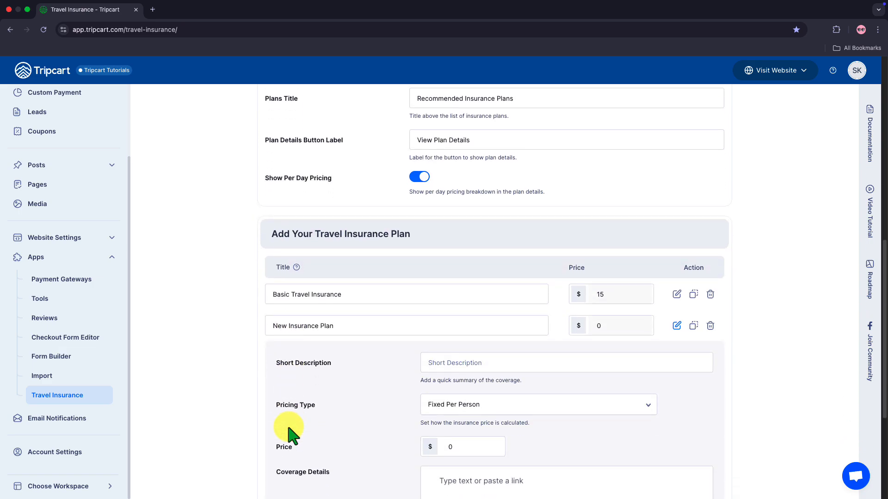
Save Standard Travel Insurance at $35 and Premium Travel Insurance at $60.
{"action": "scroll", "coordinate": [290, 435], "scroll_direction": "down", "scroll_amount": 2}
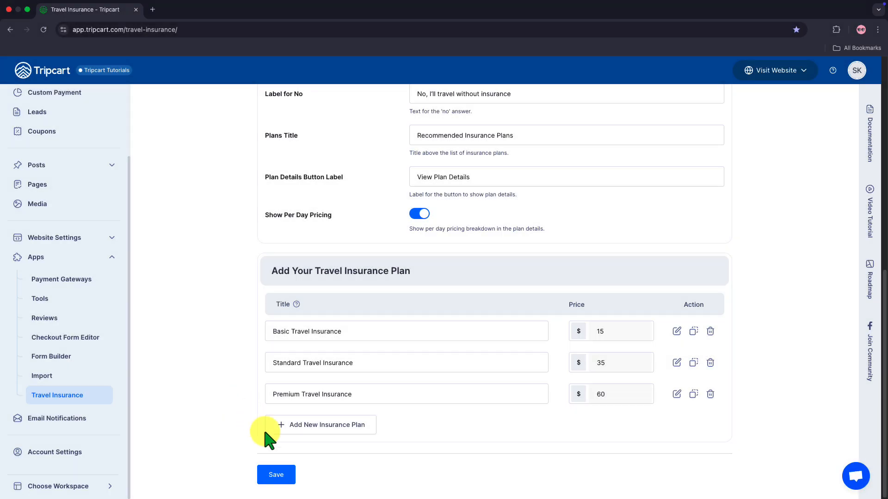
{"action": "left_click", "coordinate": [278, 475]}
{"action": "scroll", "coordinate": [78, 222], "scroll_direction": "up", "scroll_amount": 3}
Open Upper Mustang Trek from All Tours and show its Travel Insurance settings.
{"action": "left_click", "coordinate": [40, 145]}
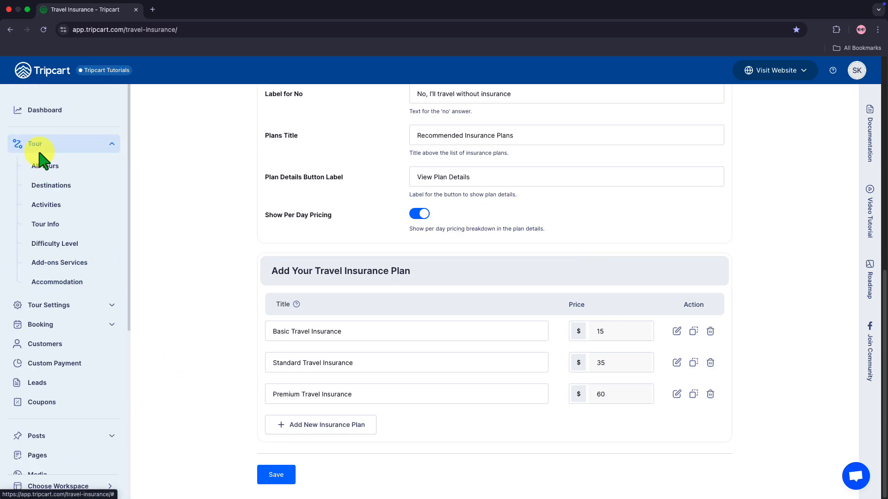
{"action": "left_click", "coordinate": [42, 163]}
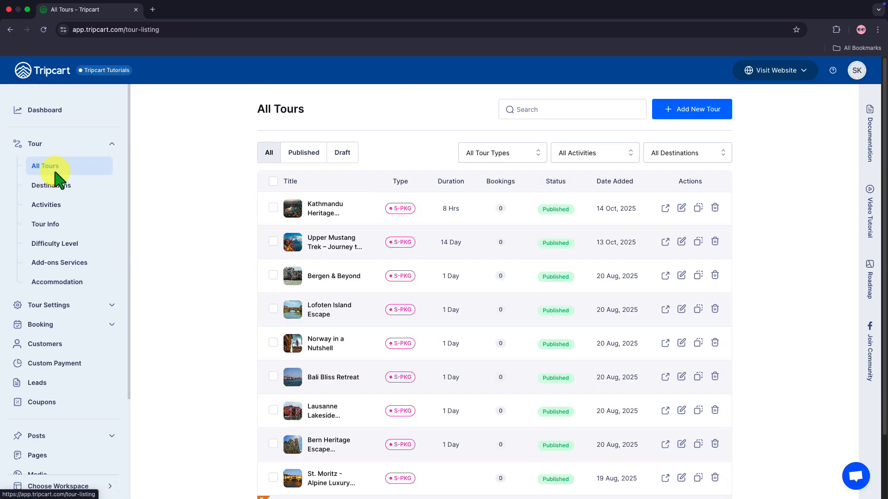
{"action": "left_click", "coordinate": [325, 245]}
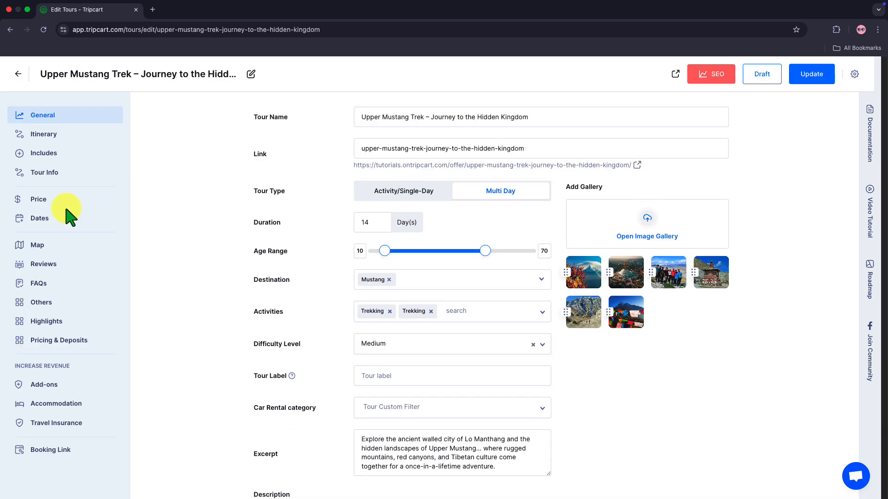
{"action": "left_click", "coordinate": [41, 427]}
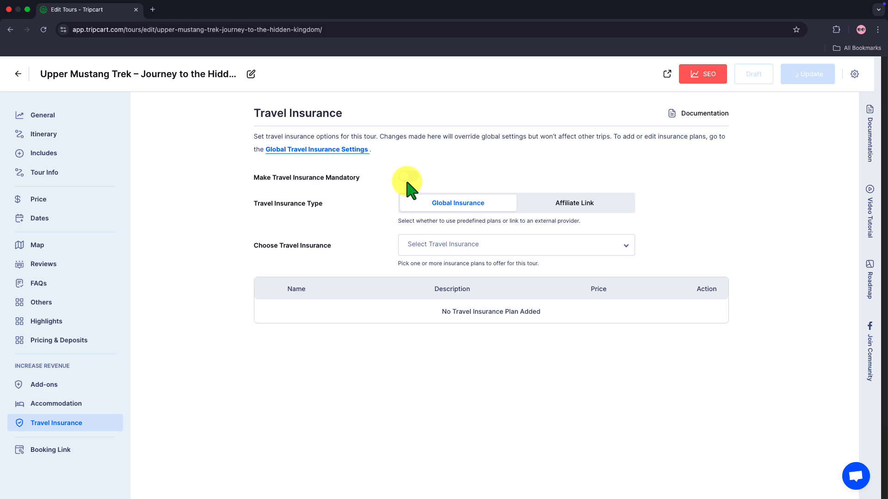
{"action": "left_click", "coordinate": [407, 177]}
{"action": "left_click", "coordinate": [407, 179]}
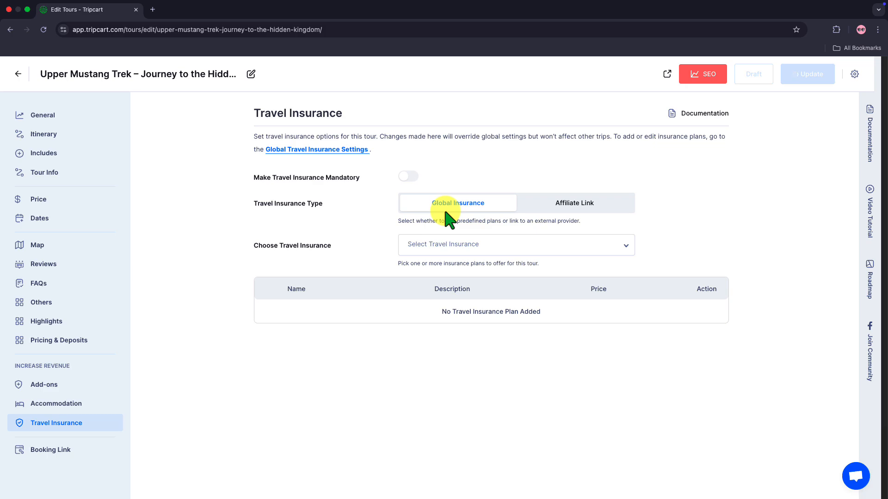
{"action": "left_click", "coordinate": [545, 214]}
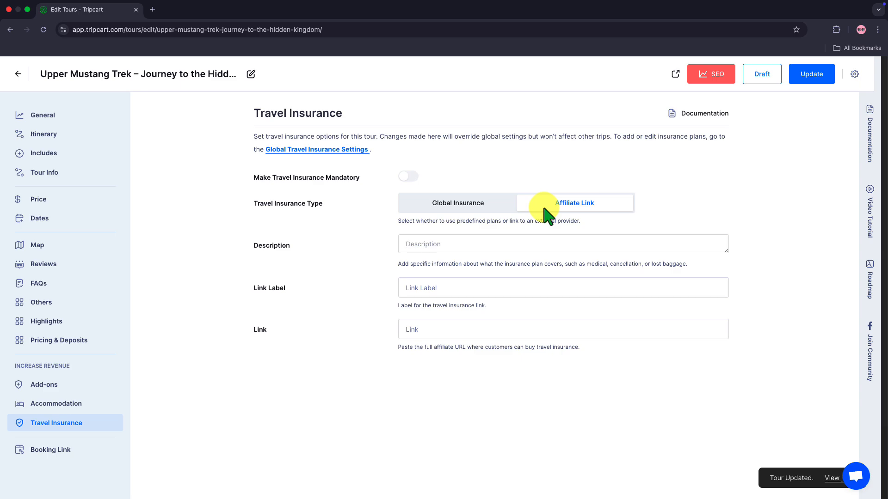
{"action": "left_click", "coordinate": [456, 208]}
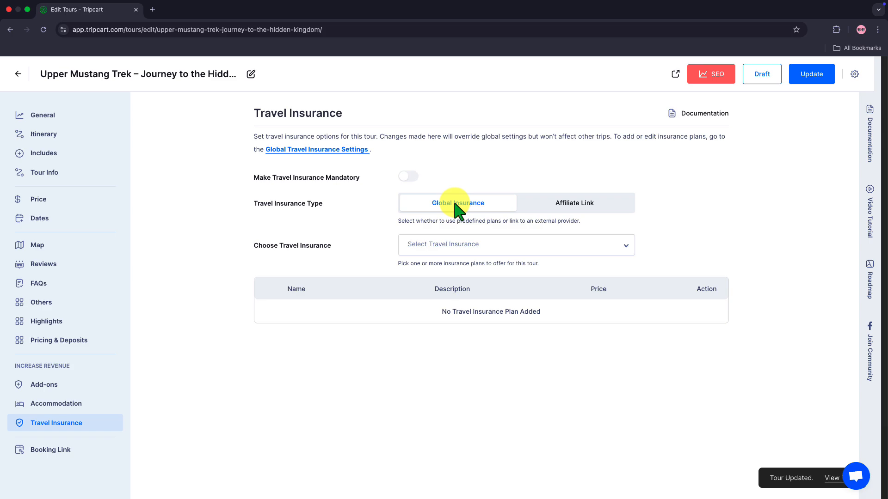
{"action": "left_click", "coordinate": [456, 246]}
Add Basic, Standard and Premium Travel Insurance to the Upper Mustang Trek tour.
{"action": "left_click", "coordinate": [446, 268]}
{"action": "left_click", "coordinate": [493, 245]}
{"action": "left_click", "coordinate": [485, 292]}
{"action": "left_click", "coordinate": [583, 252]}
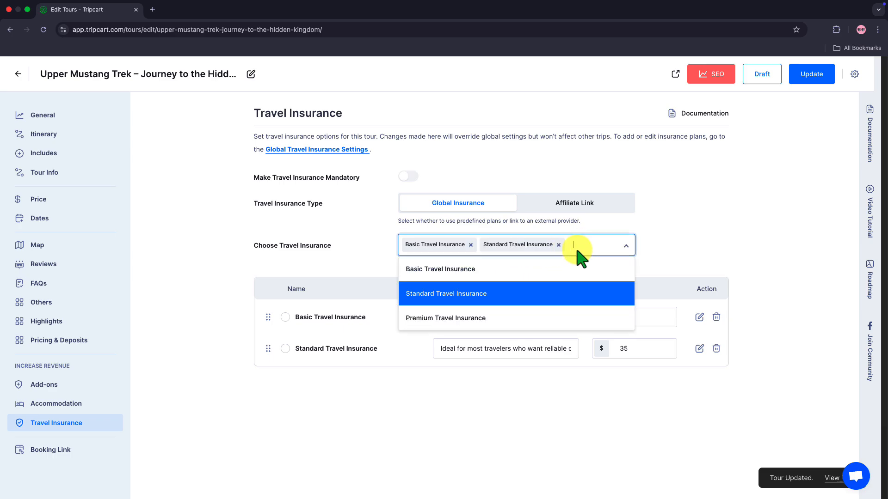
{"action": "left_click", "coordinate": [523, 319]}
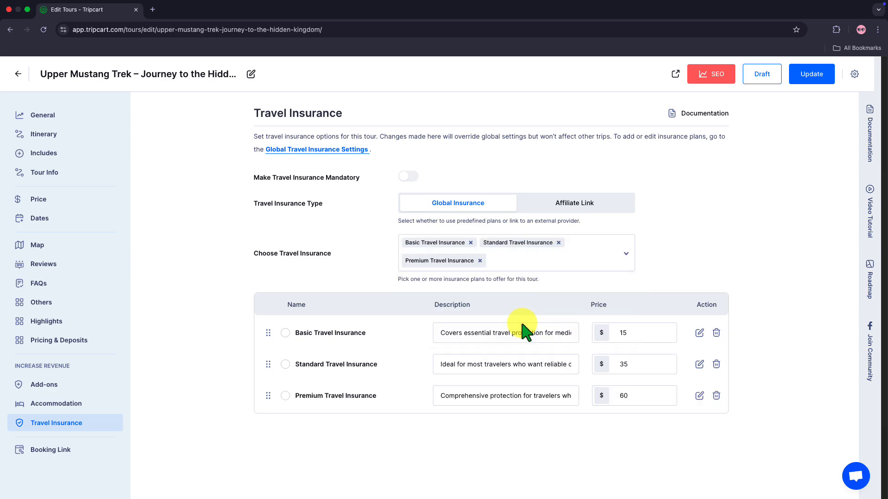
Inspect the Basic plan's coverage details, description and price, then collapse it.
{"action": "left_click", "coordinate": [699, 333]}
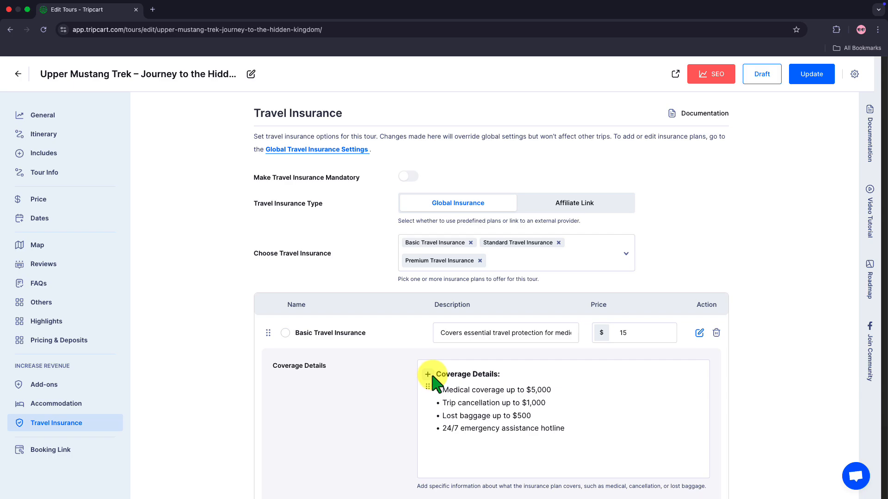
{"action": "left_click_drag", "start_coordinate": [432, 376], "coordinate": [538, 431]}
{"action": "left_click", "coordinate": [525, 334]}
{"action": "left_click", "coordinate": [441, 333]}
{"action": "left_click_drag", "start_coordinate": [441, 333], "coordinate": [597, 334]}
{"action": "left_click", "coordinate": [630, 338]}
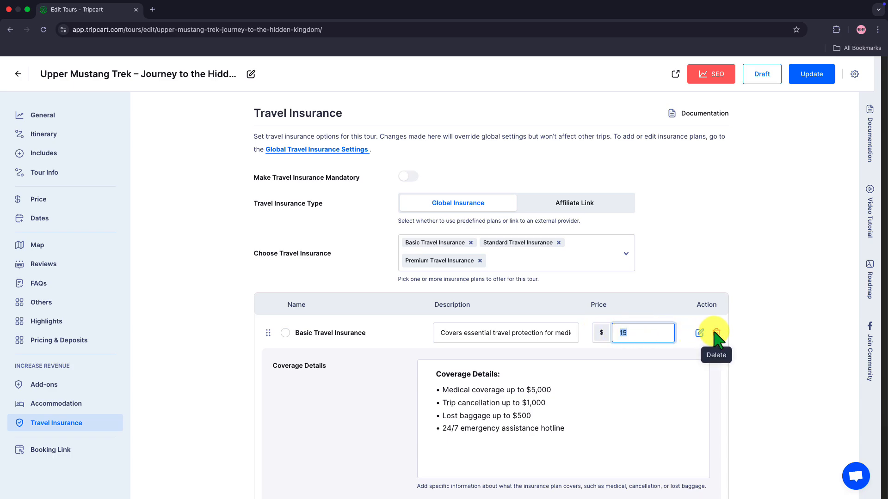
{"action": "left_click", "coordinate": [677, 304]}
{"action": "left_click", "coordinate": [697, 333]}
{"action": "mouse_move", "coordinate": [268, 365]}
{"action": "left_mouse_down"}
{"action": "mouse_move", "coordinate": [273, 400]}
{"action": "mouse_move", "coordinate": [272, 366]}
{"action": "left_mouse_up"}
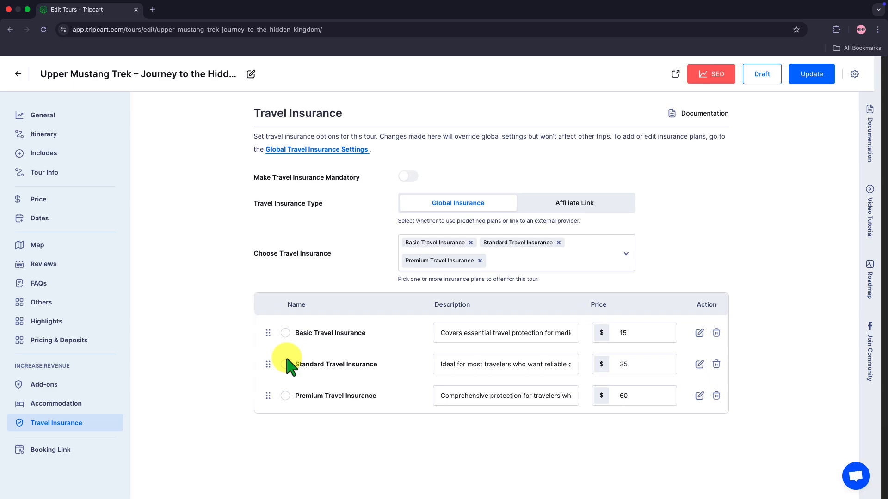
Make Standard Travel Insurance the default plan, update the tour, and preview its public page.
{"action": "left_click", "coordinate": [286, 363]}
{"action": "left_click", "coordinate": [285, 364]}
{"action": "left_click", "coordinate": [814, 83]}
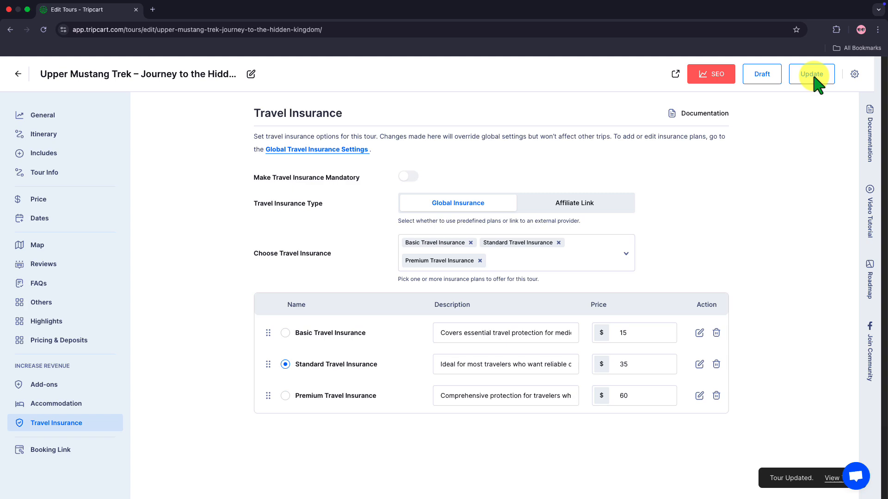
{"action": "left_click", "coordinate": [675, 74]}
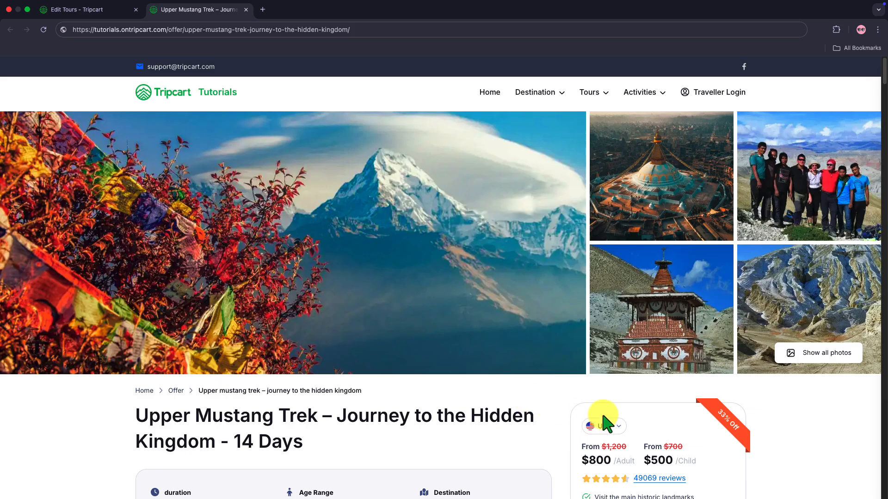
Book the 01 Jun 2026 Upper Mustang departure for one adult traveler.
{"action": "scroll", "coordinate": [602, 418], "scroll_direction": "down", "scroll_amount": 5}
{"action": "left_click", "coordinate": [615, 406]}
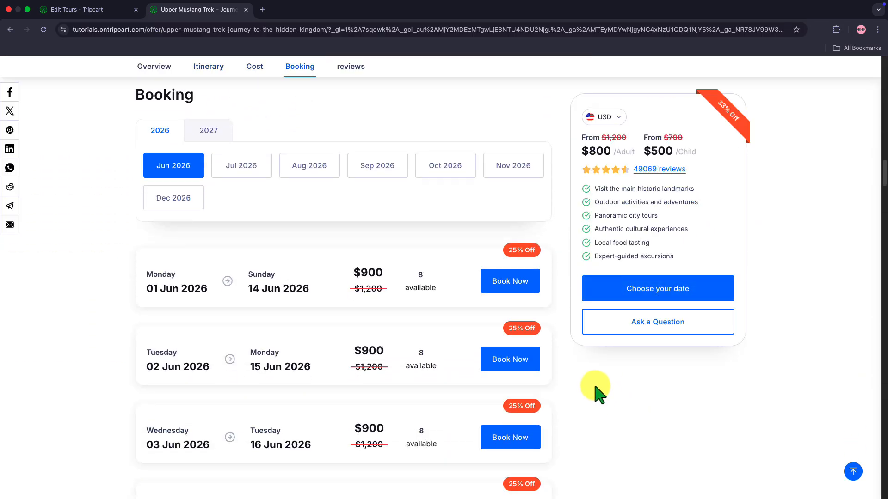
{"action": "left_click", "coordinate": [502, 283]}
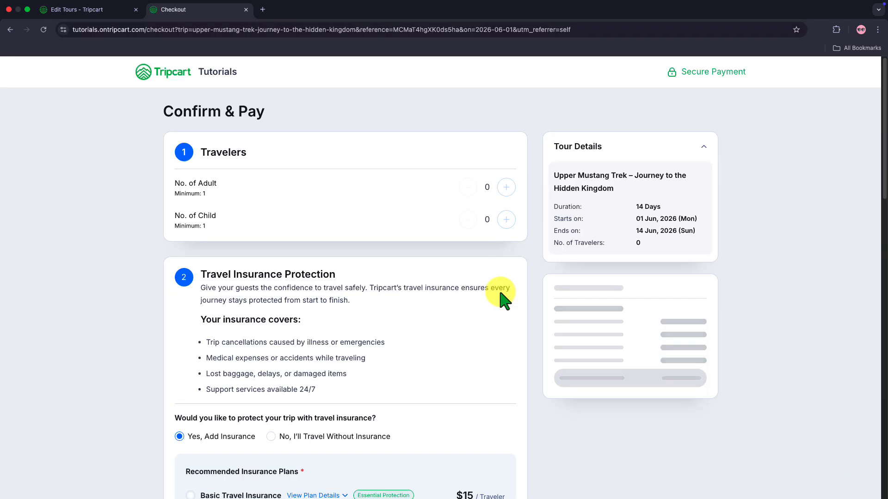
{"action": "left_click", "coordinate": [506, 187]}
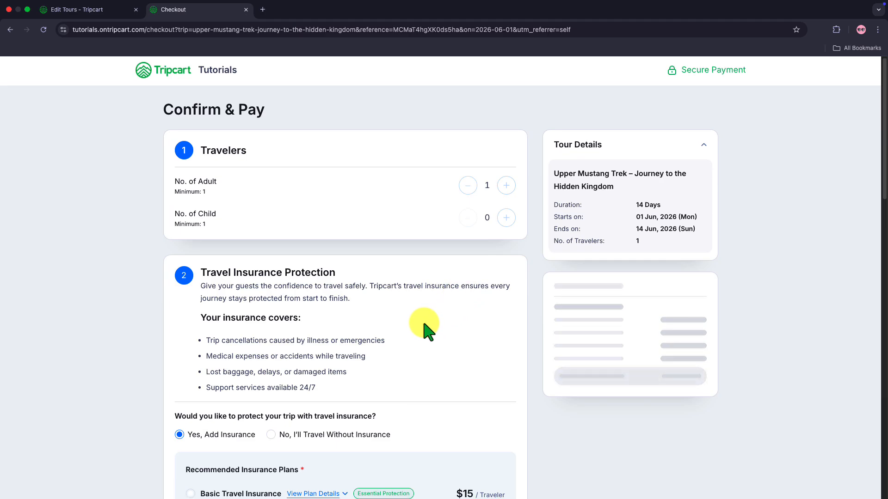
{"action": "scroll", "coordinate": [424, 328], "scroll_direction": "down", "scroll_amount": 2}
{"action": "scroll", "coordinate": [424, 328], "scroll_direction": "down", "scroll_amount": 1}
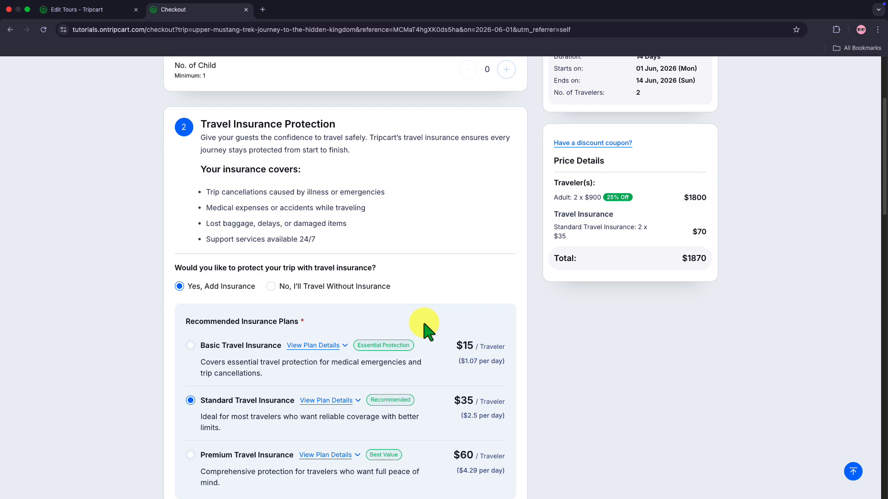
Decline insurance, re-add it, and pick the $15 Basic Travel Insurance plan instead of Standard.
{"action": "left_click", "coordinate": [274, 287]}
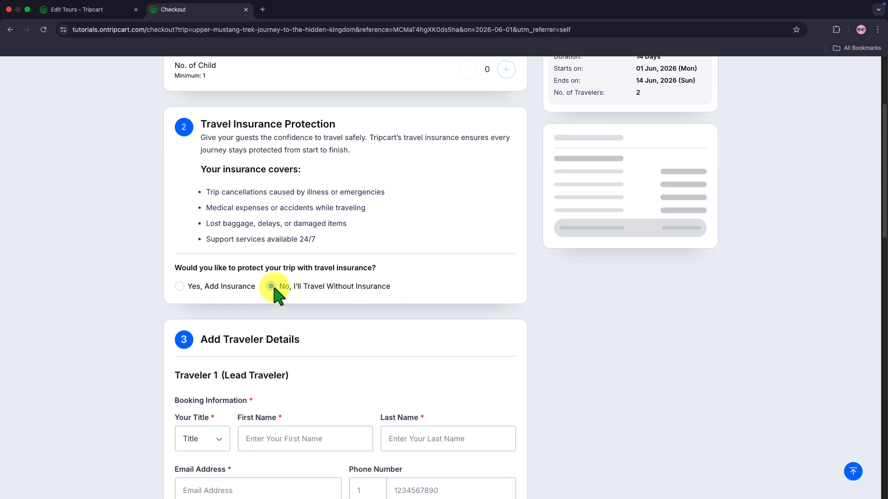
{"action": "left_click", "coordinate": [180, 287]}
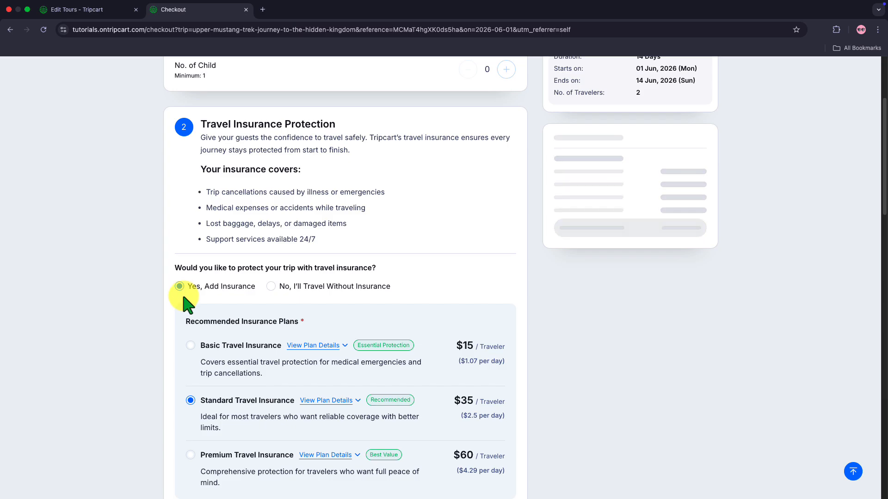
{"action": "scroll", "coordinate": [185, 301], "scroll_direction": "down", "scroll_amount": 4}
{"action": "scroll", "coordinate": [188, 305], "scroll_direction": "down", "scroll_amount": 1}
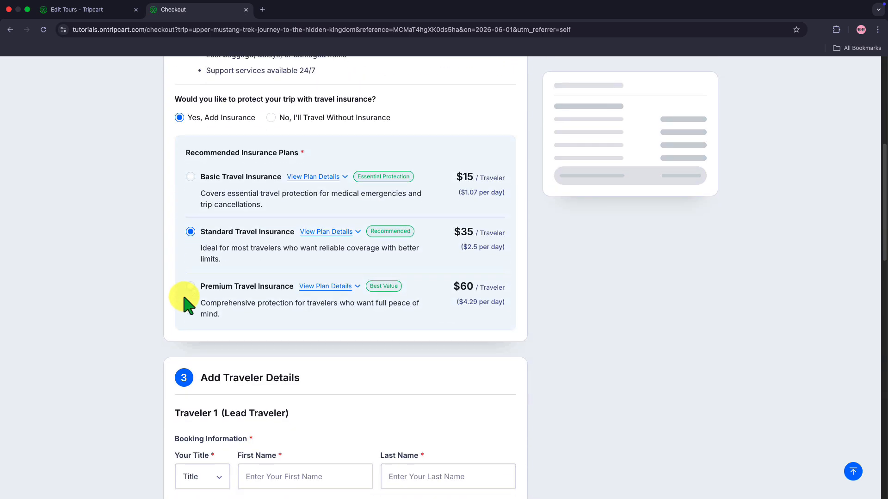
{"action": "scroll", "coordinate": [187, 305], "scroll_direction": "down", "scroll_amount": 1}
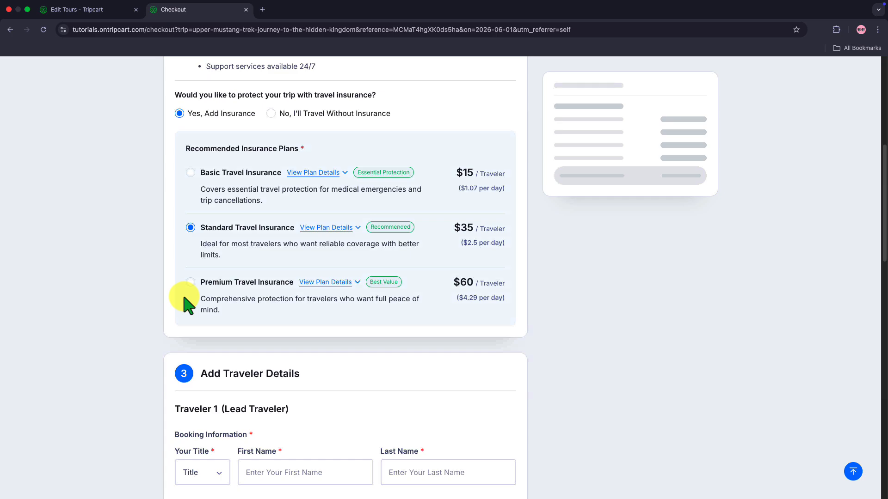
{"action": "scroll", "coordinate": [187, 305], "scroll_direction": "down", "scroll_amount": 1}
{"action": "scroll", "coordinate": [190, 277], "scroll_direction": "down", "scroll_amount": 1}
{"action": "left_click", "coordinate": [190, 168]}
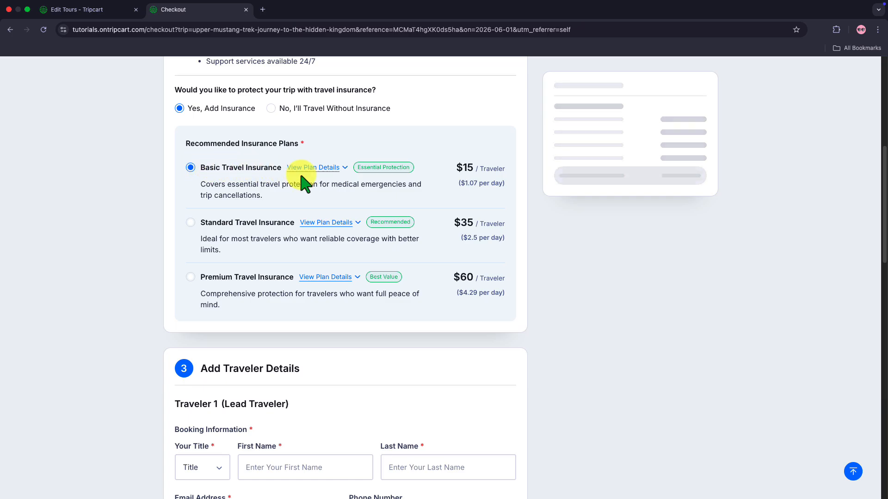
{"action": "left_click", "coordinate": [339, 178]}
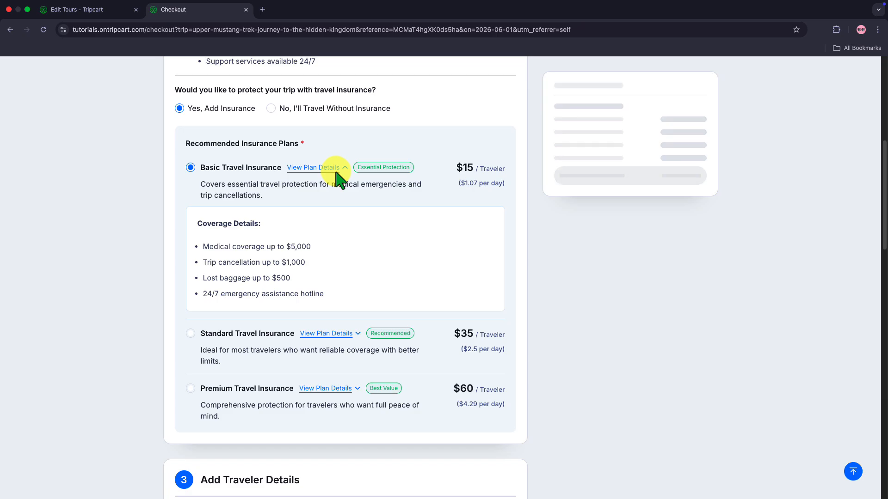
{"action": "left_click", "coordinate": [340, 178]}
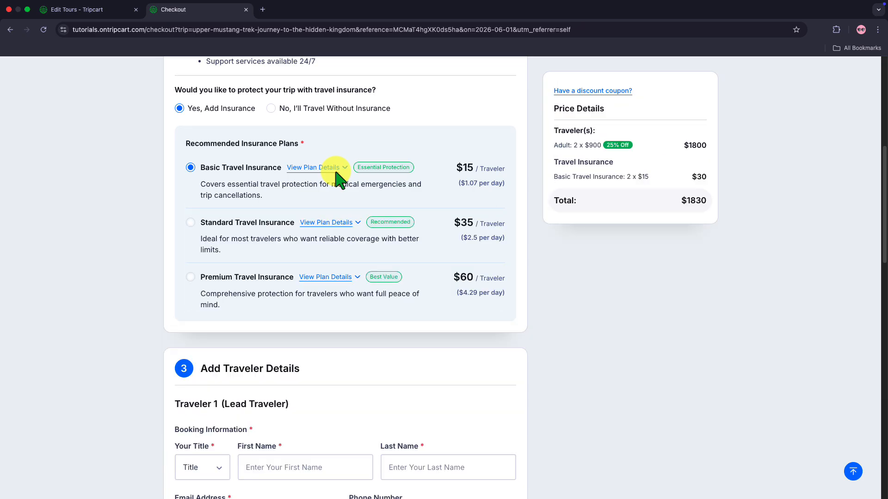
{"action": "left_click_drag", "start_coordinate": [458, 184], "coordinate": [508, 184]}
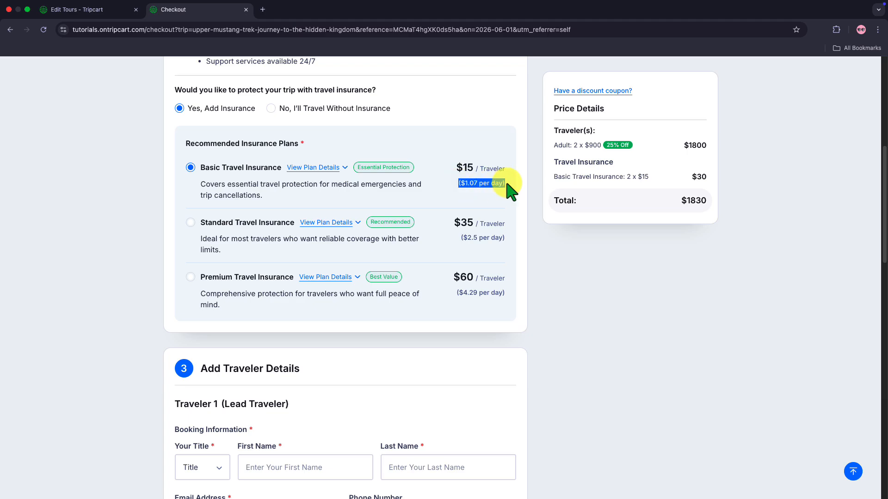
{"action": "left_click", "coordinate": [461, 357]}
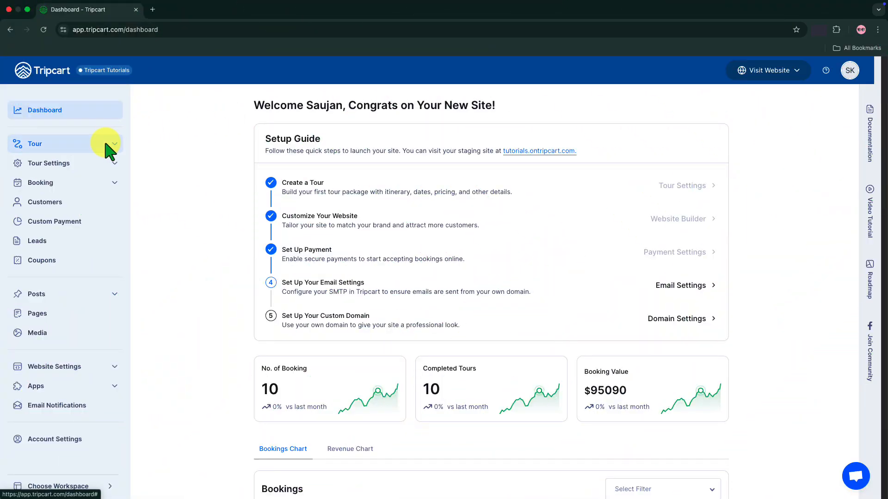
Open Kathmandu Heritage Highlights Day Tour from All Tours and set its travel insurance to Affiliate Link.
{"action": "left_click", "coordinate": [105, 144]}
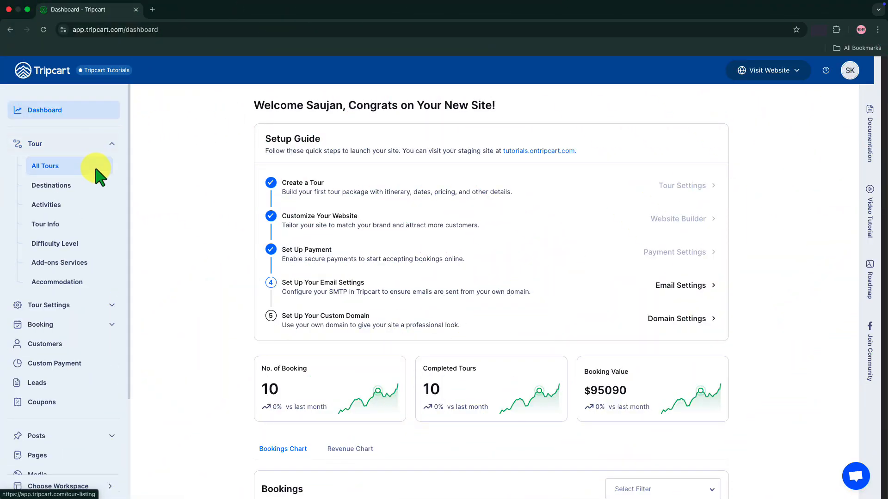
{"action": "left_click", "coordinate": [96, 168]}
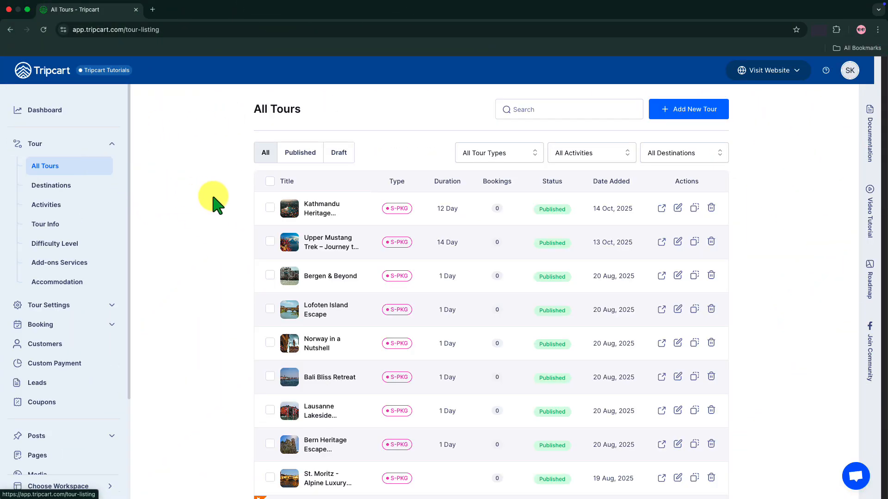
{"action": "left_click", "coordinate": [315, 209]}
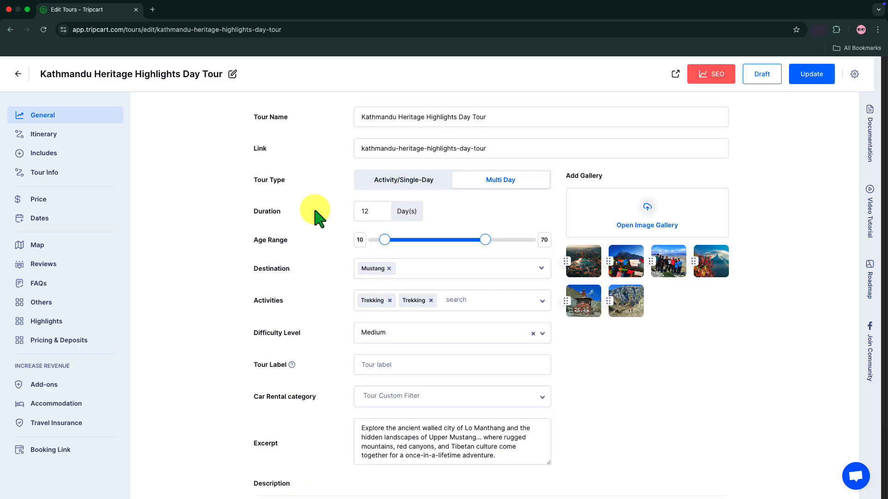
{"action": "left_click", "coordinate": [81, 419]}
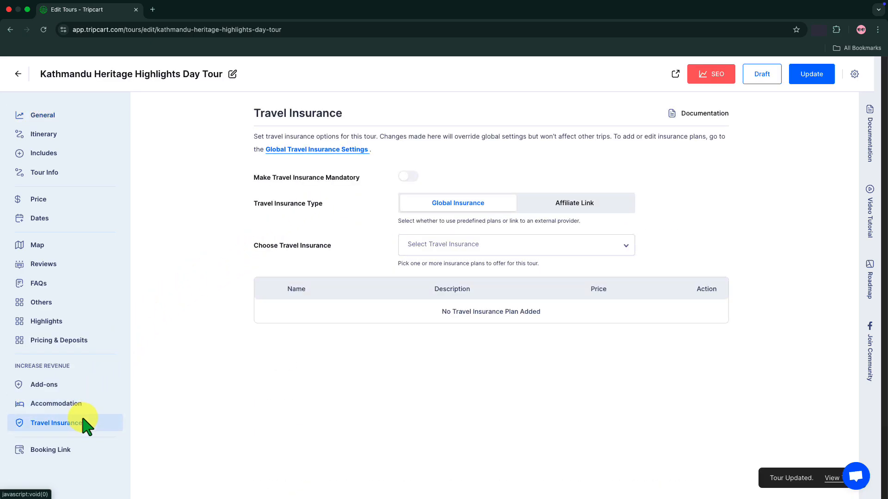
{"action": "left_click", "coordinate": [539, 214]}
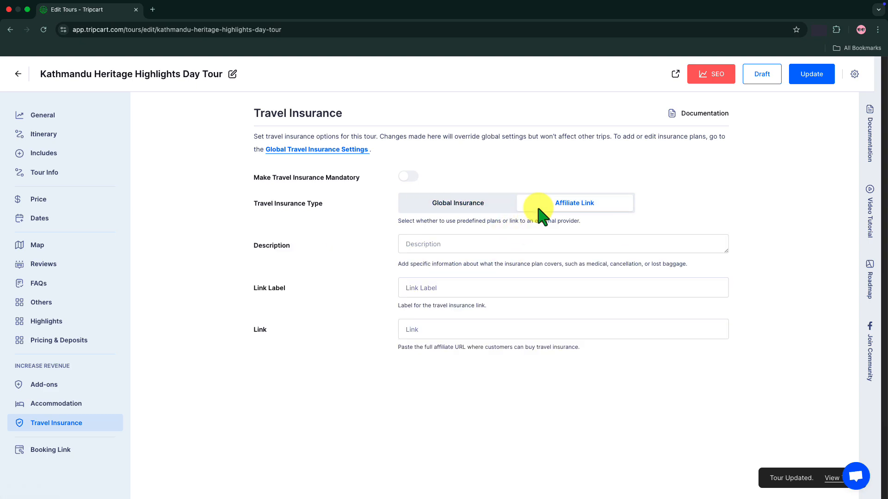
Paste the InsureMyTrip description, label 'Get Your Travel Insurance From Here' and partner URL, then update.
{"action": "left_click", "coordinate": [450, 250]}
{"action": "type", "text": "We've partnered with InsureMyTrip to help you find the best travel insurance plans with full coverage for medical emergencies, cancellations, and lost baggage."}
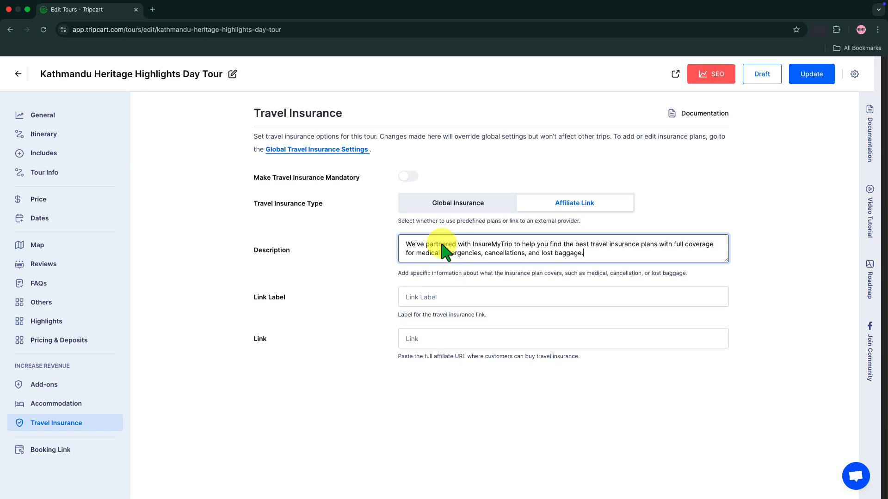
{"action": "left_click", "coordinate": [411, 298]}
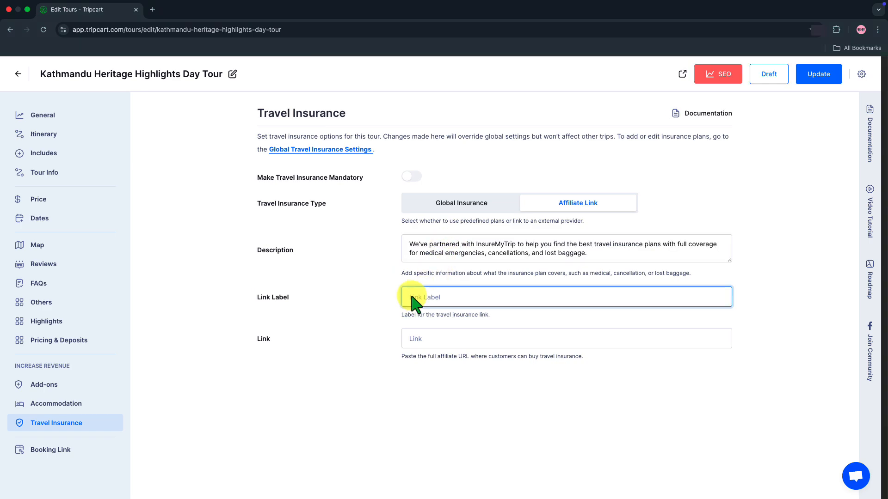
{"action": "type", "text": "Get Your Travel Insurance From Here"}
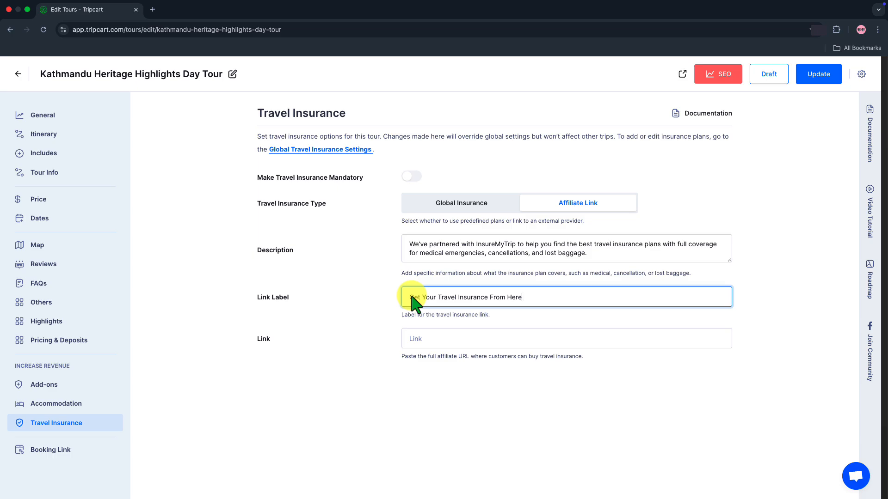
{"action": "left_click", "coordinate": [416, 342]}
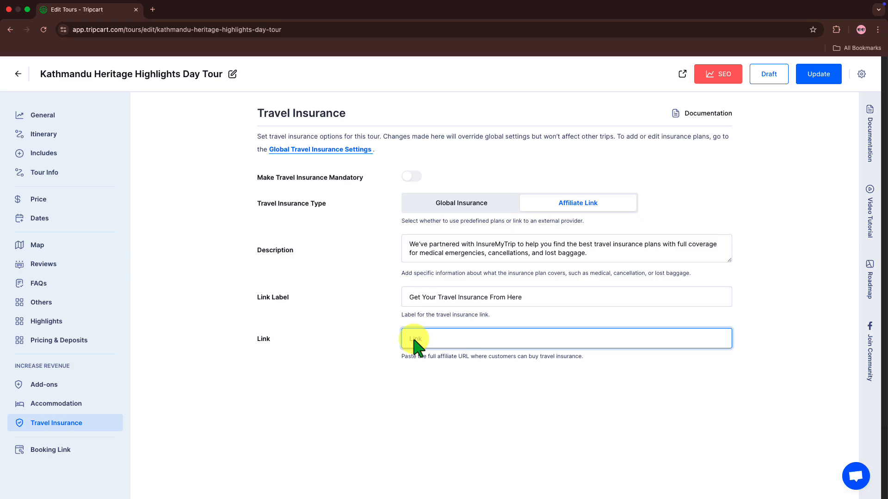
{"action": "type", "text": "https://www.exampleinsurance.com/partner/youtourbusiness"}
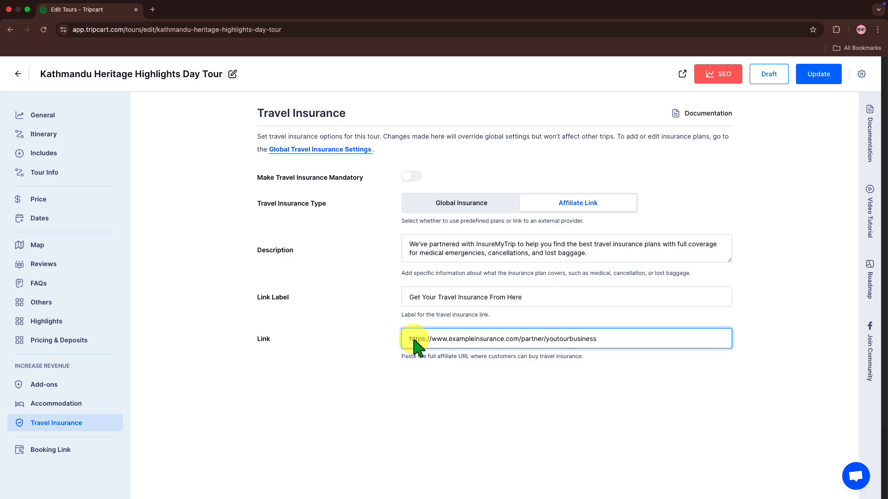
{"action": "left_click", "coordinate": [838, 79]}
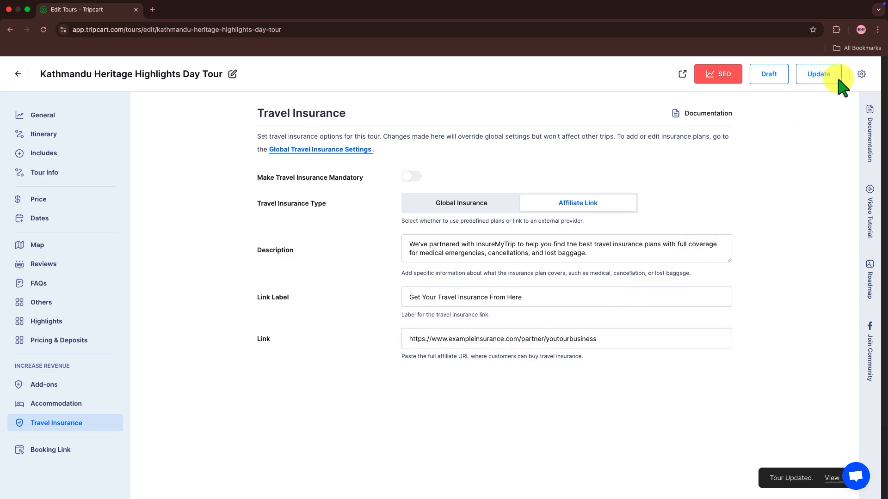
Preview the Kathmandu tour, book 29 Oct 2025 for one adult, and check the insurance link.
{"action": "left_click", "coordinate": [681, 83]}
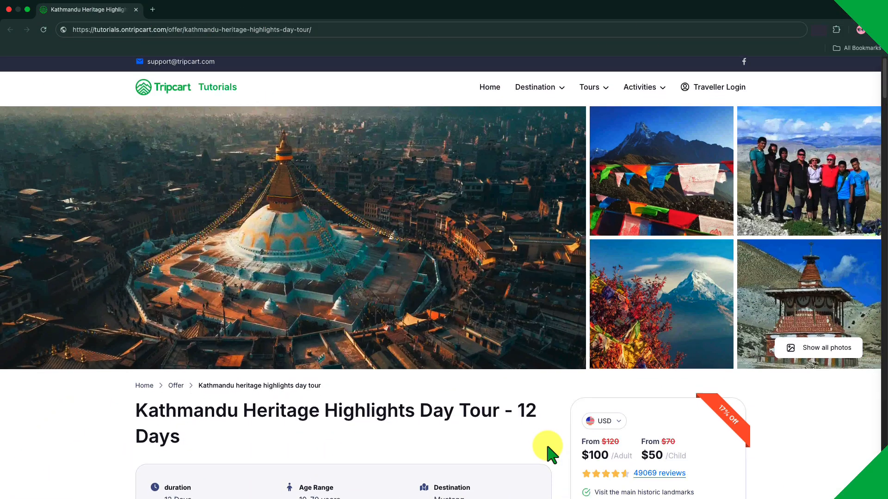
{"action": "scroll", "coordinate": [547, 452], "scroll_direction": "down", "scroll_amount": 3}
{"action": "left_click", "coordinate": [595, 442]}
{"action": "left_click", "coordinate": [500, 257]}
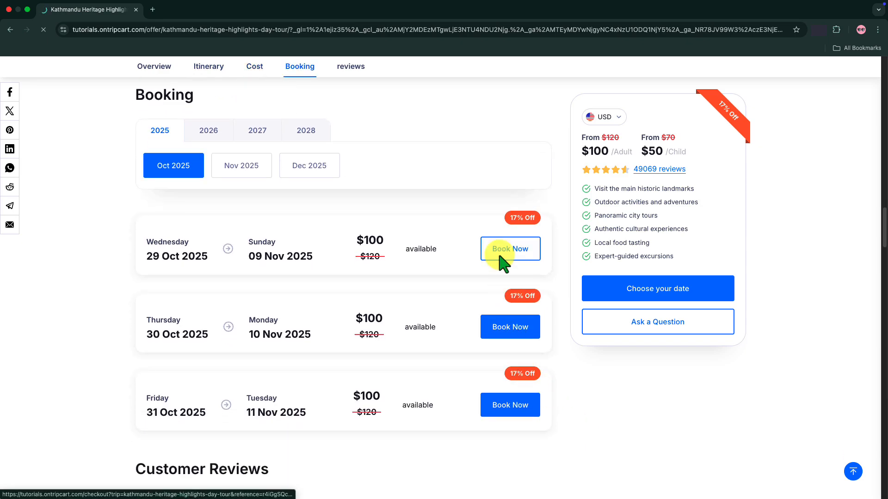
{"action": "left_click", "coordinate": [508, 188]}
{"action": "scroll", "coordinate": [510, 197], "scroll_direction": "down", "scroll_amount": 1}
{"action": "scroll", "coordinate": [458, 225], "scroll_direction": "down", "scroll_amount": 5}
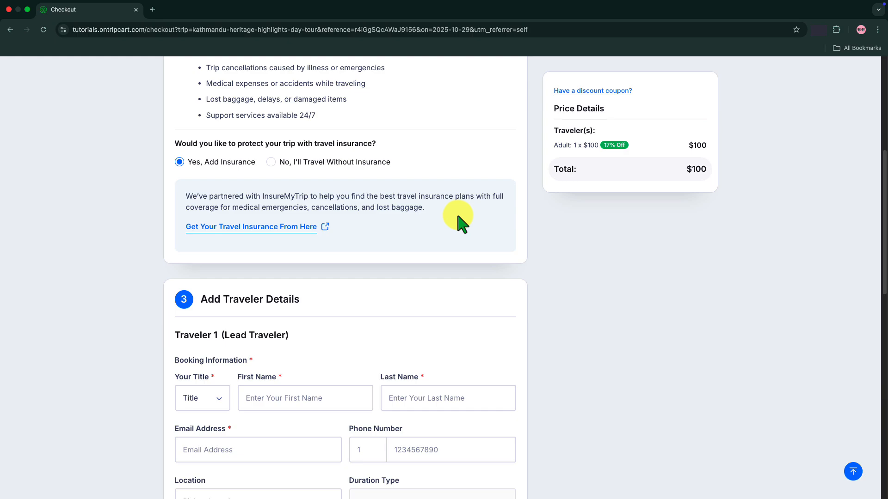